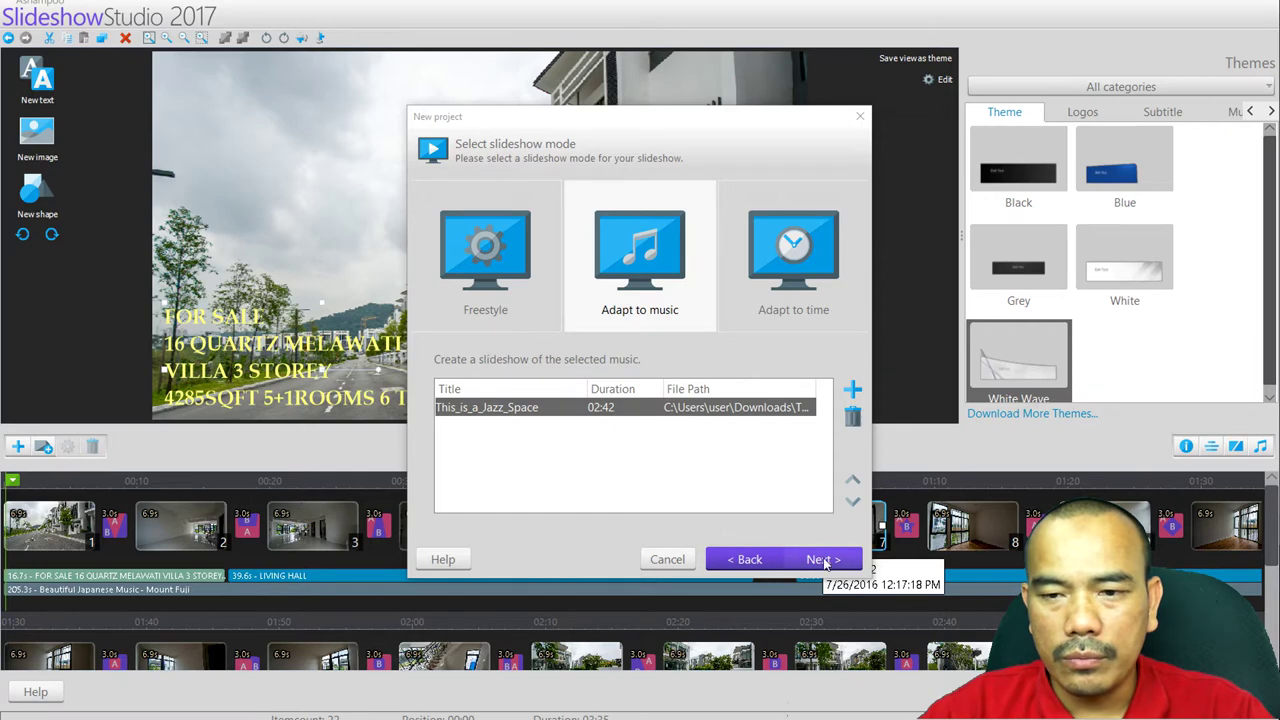
# - Accept the Adapt to music mode and default slideshow settings, and add the apartment exterior and room photos to the new project
pyautogui.click(820, 560)
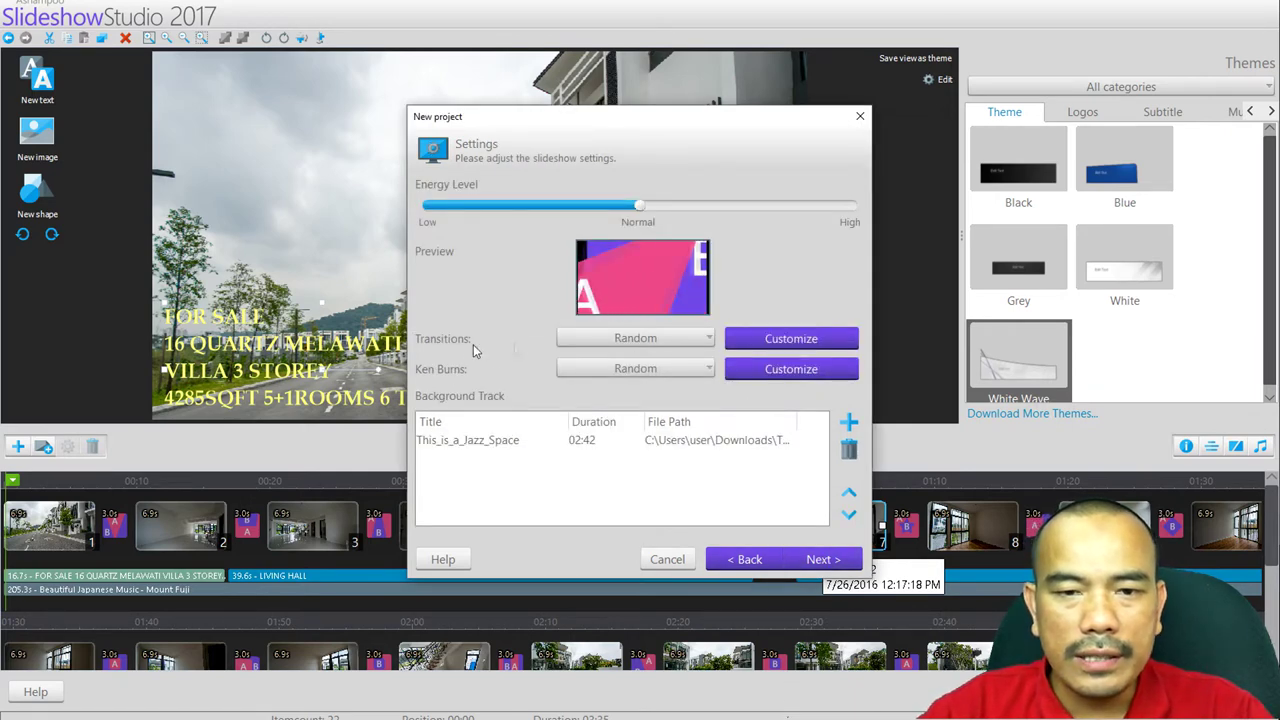
pyautogui.click(823, 559)
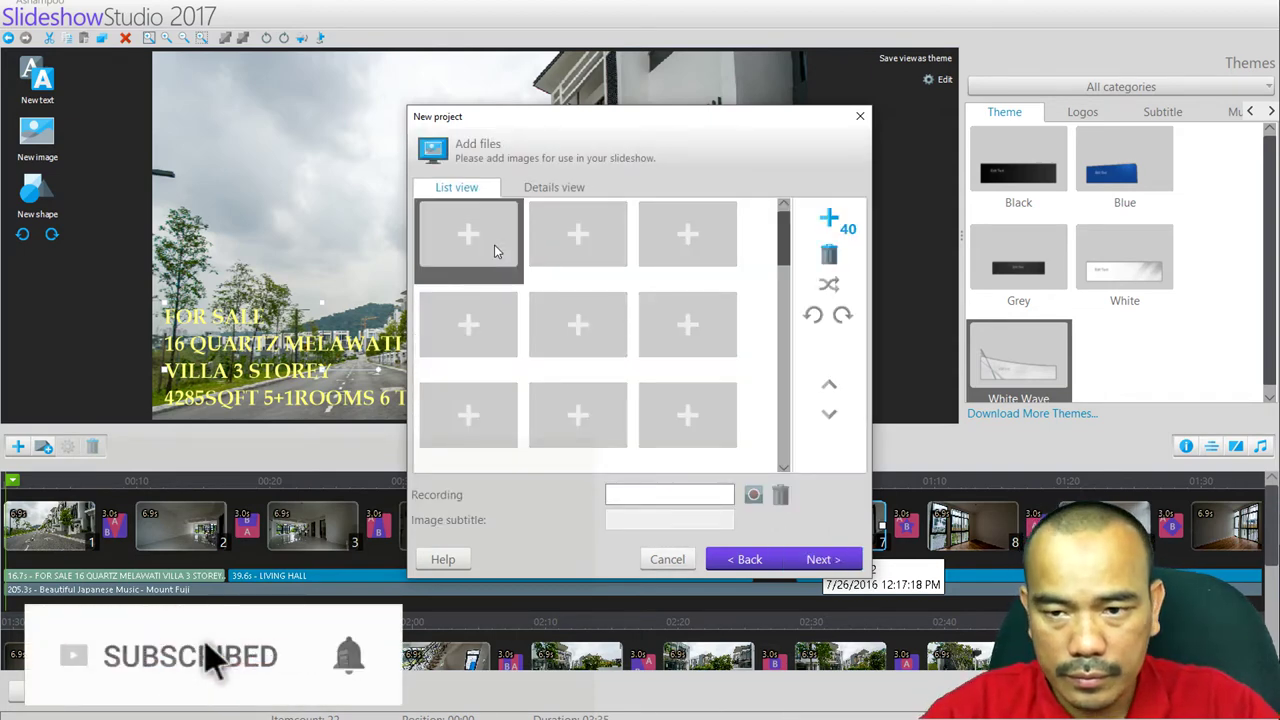
pyautogui.scroll(-3, 494, 300)
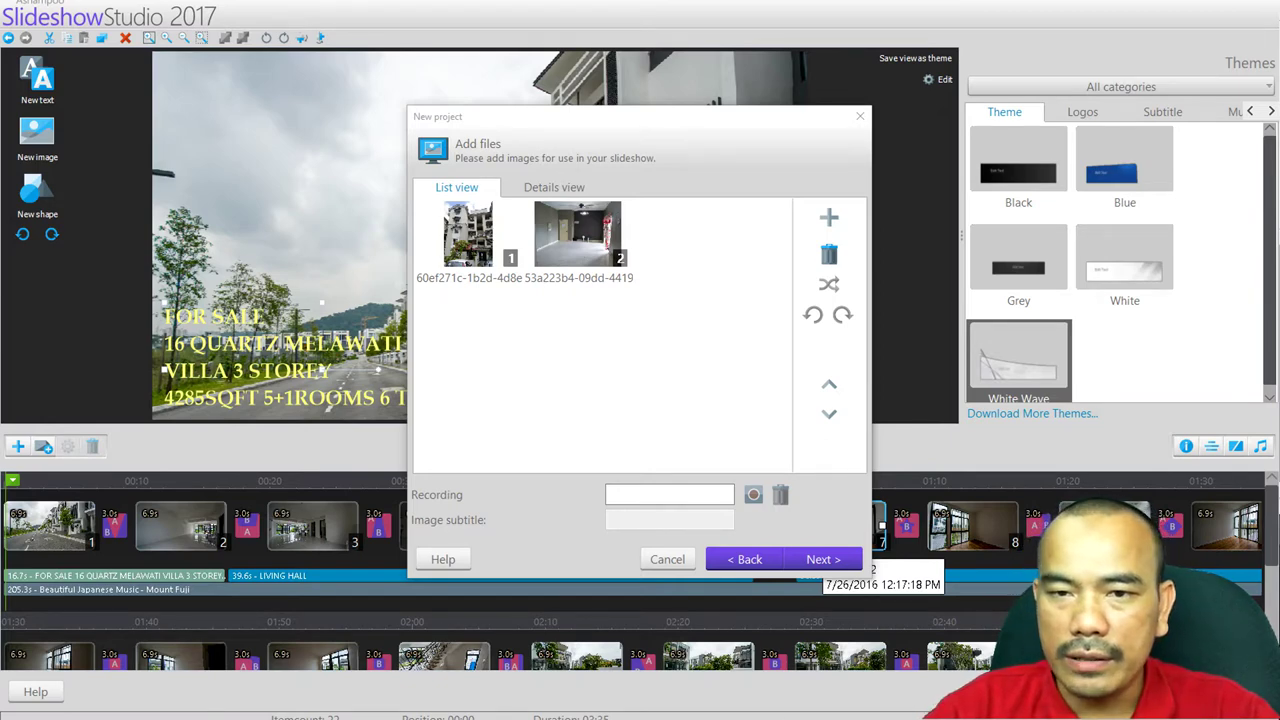
pyautogui.moveTo(662, 264); pyautogui.dragTo(778, 262)
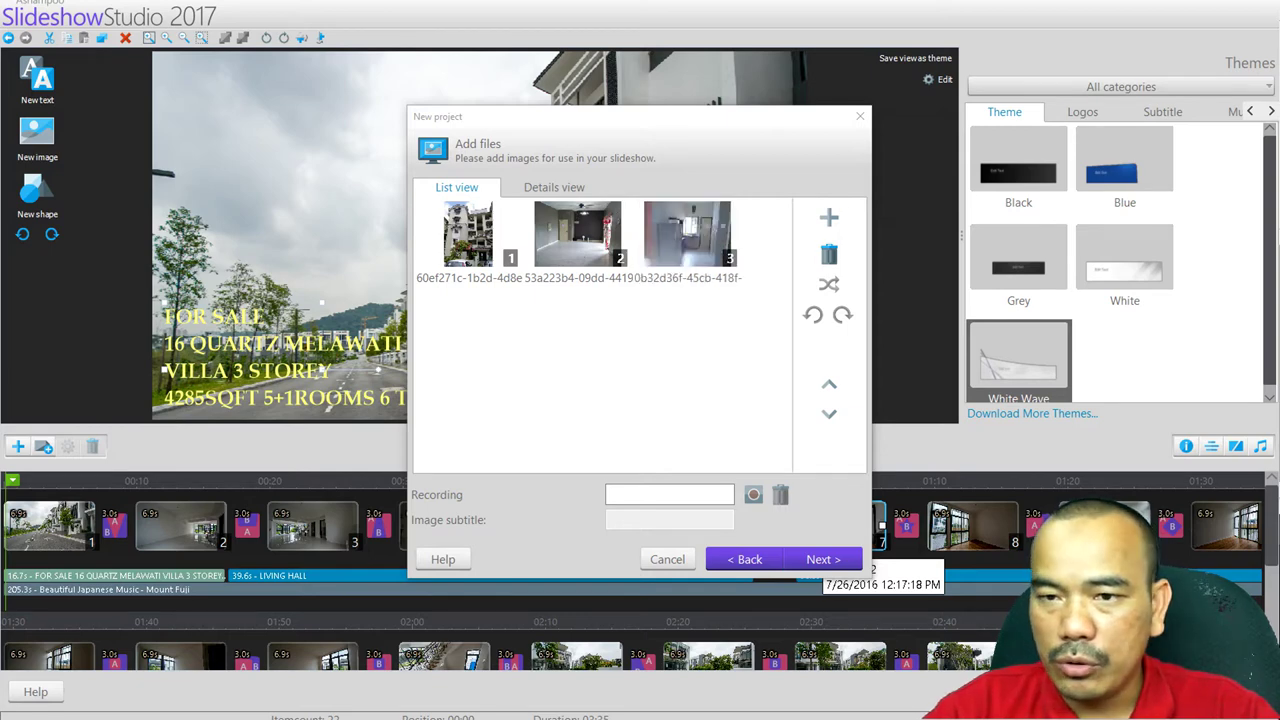
pyautogui.moveTo(868, 256); pyautogui.dragTo(763, 283)
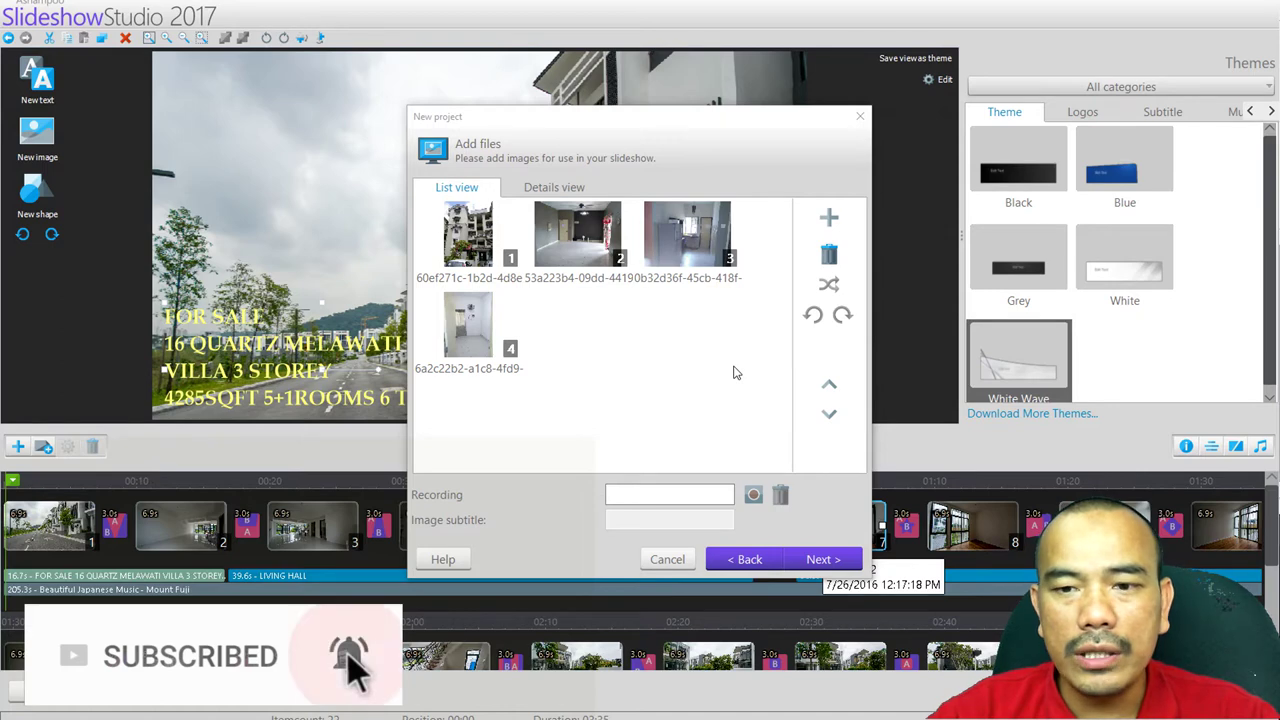
# - Switch the slideshow mode to Adapt to time with a 60-second length, keep the default settings, and finish the project wizard
pyautogui.click(765, 566)
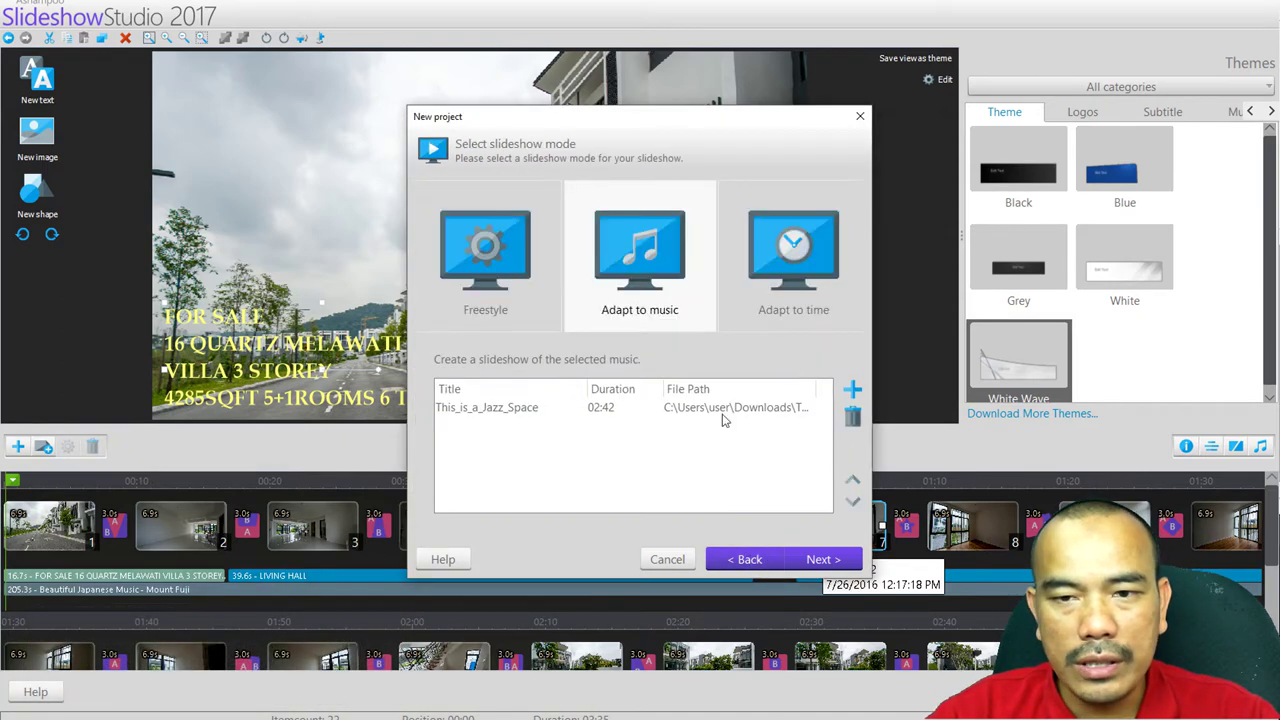
pyautogui.click(770, 311)
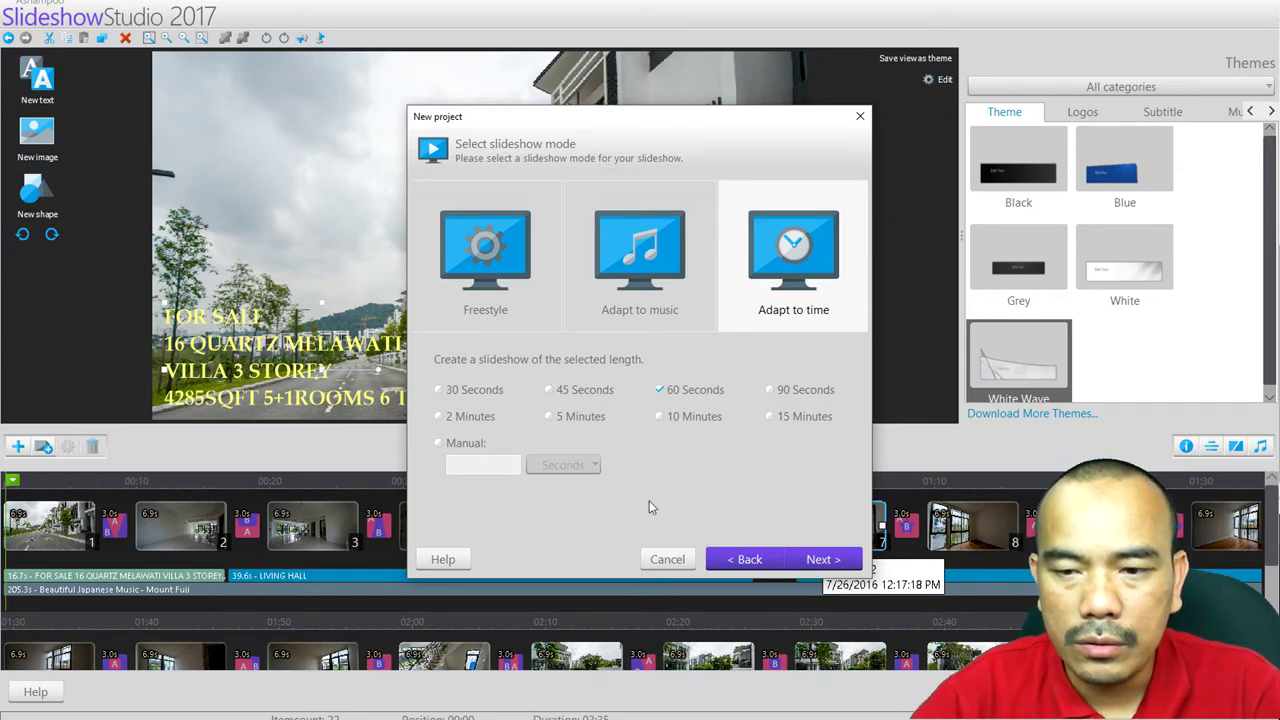
pyautogui.click(826, 562)
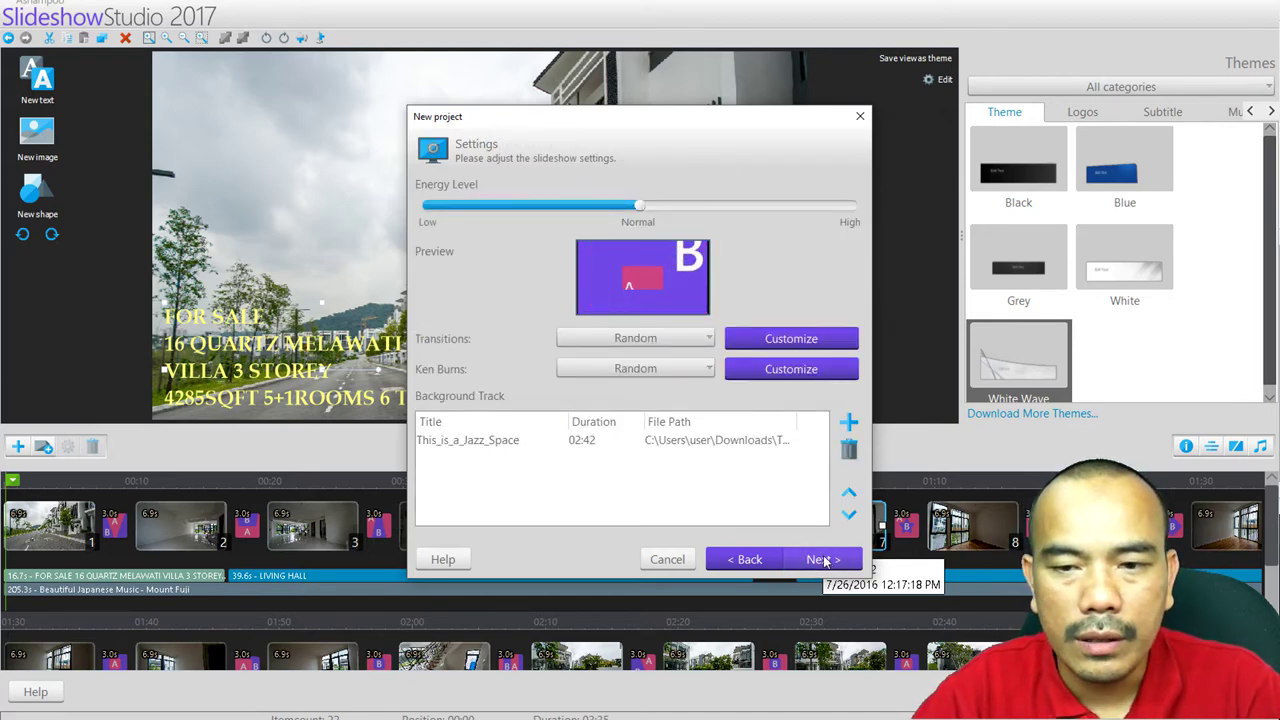
pyautogui.click(824, 561)
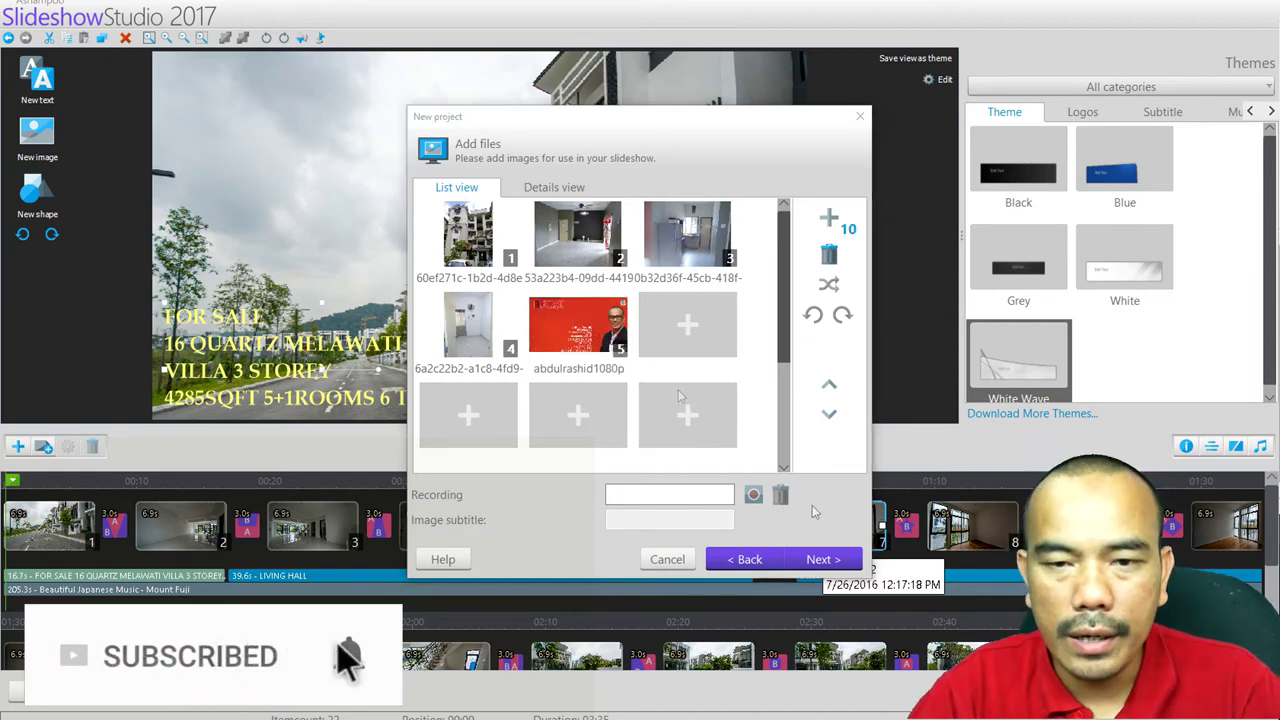
pyautogui.click(818, 559)
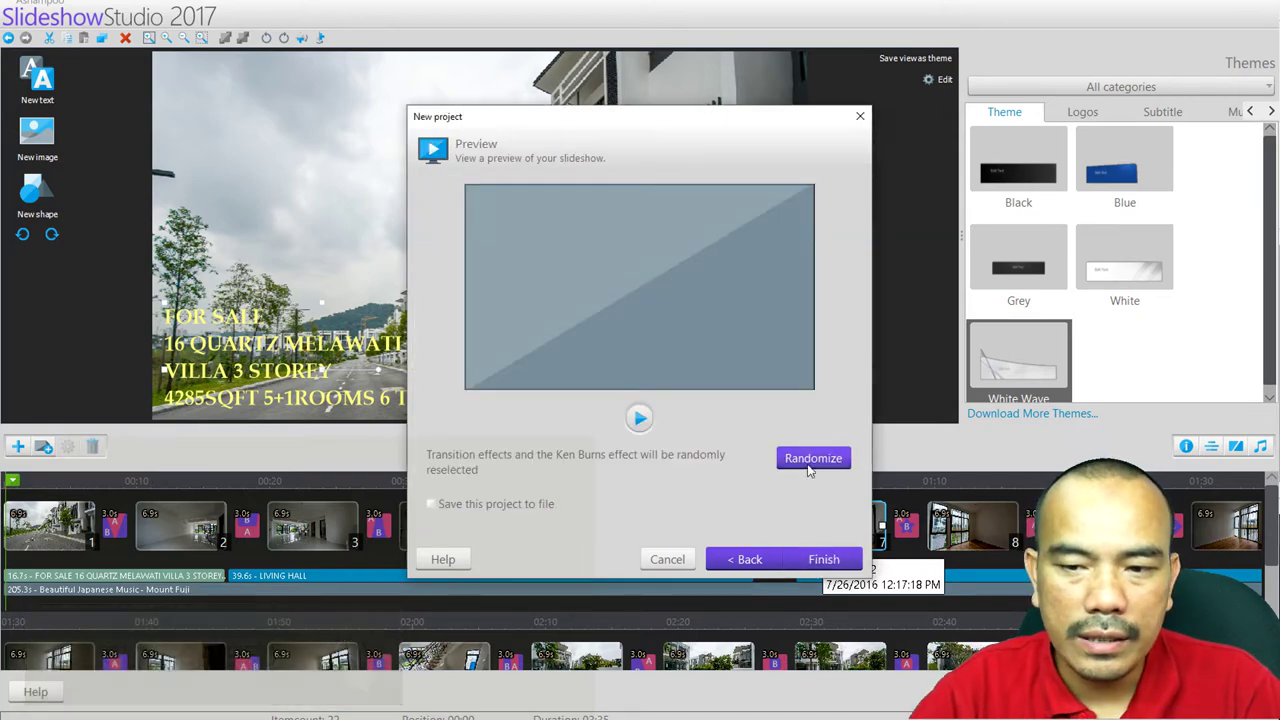
pyautogui.click(822, 561)
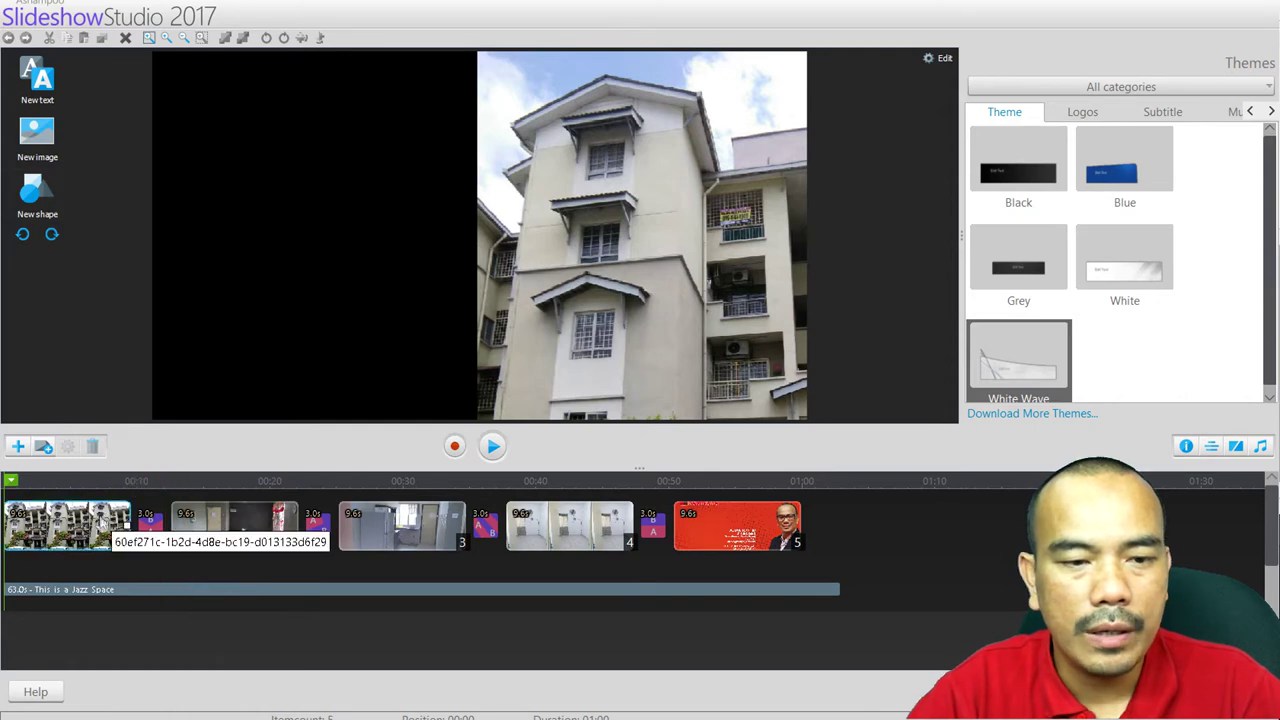
# - Fit the first picture's Ken Burns start rectangle to the building's width over its upper floors
pyautogui.rightClick(102, 520)
pyautogui.click(138, 600)
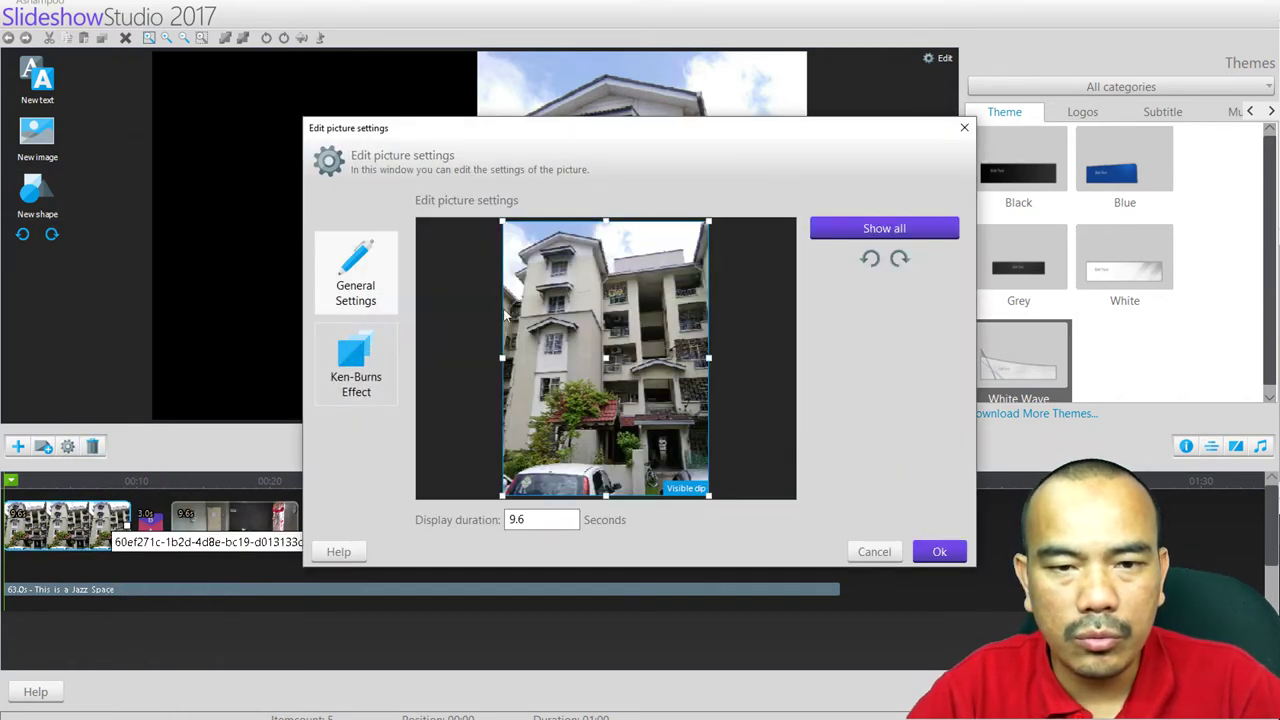
pyautogui.click(390, 376)
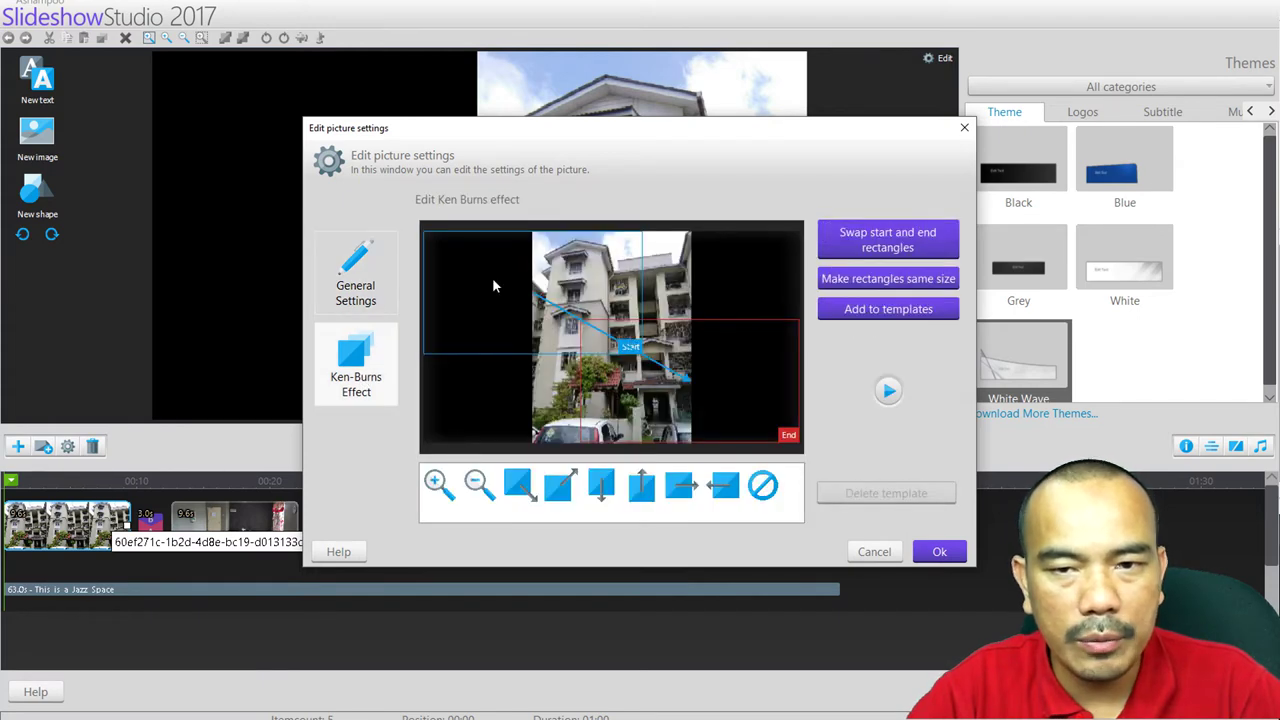
pyautogui.moveTo(493, 286); pyautogui.dragTo(603, 281)
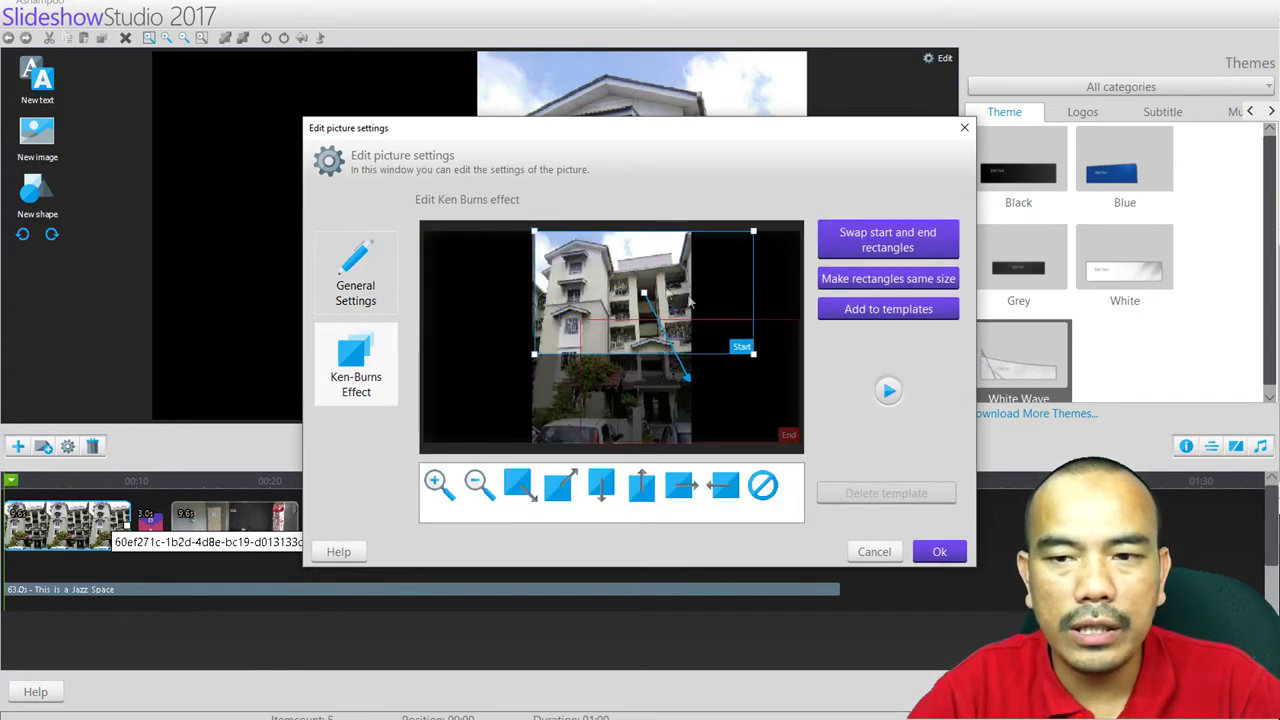
pyautogui.moveTo(753, 354); pyautogui.dragTo(687, 320)
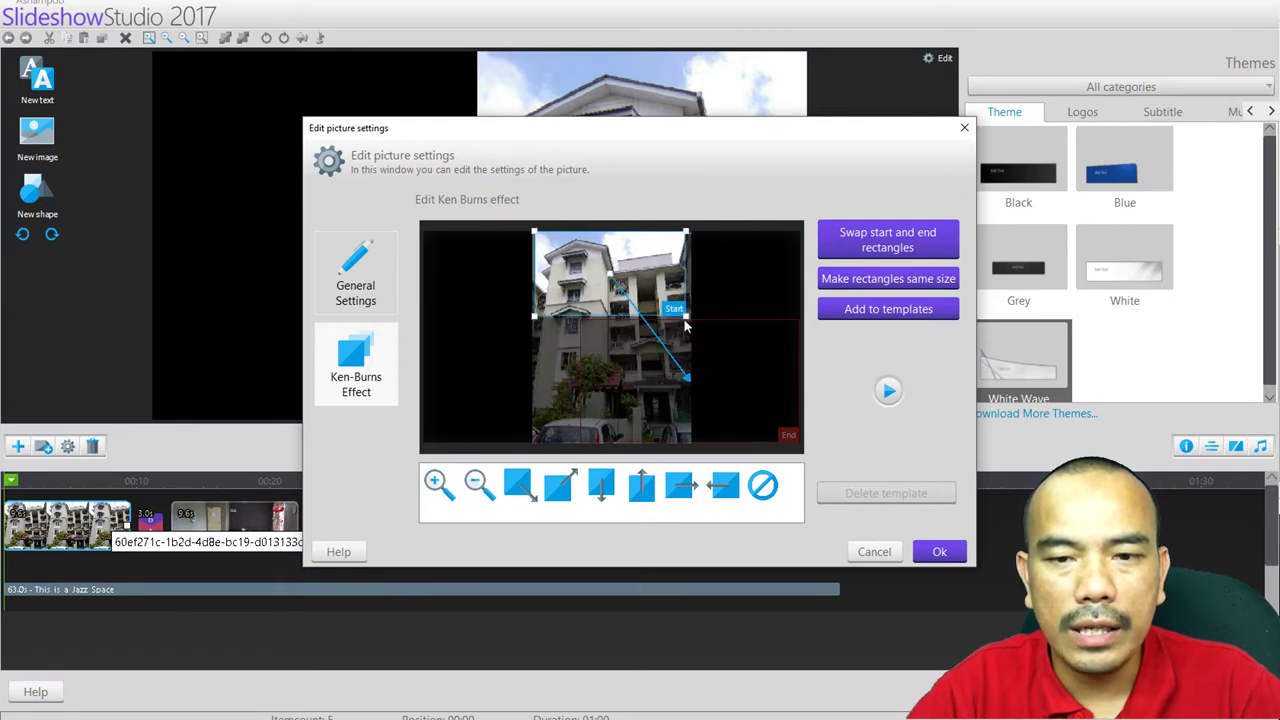
pyautogui.moveTo(625, 288); pyautogui.dragTo(626, 290)
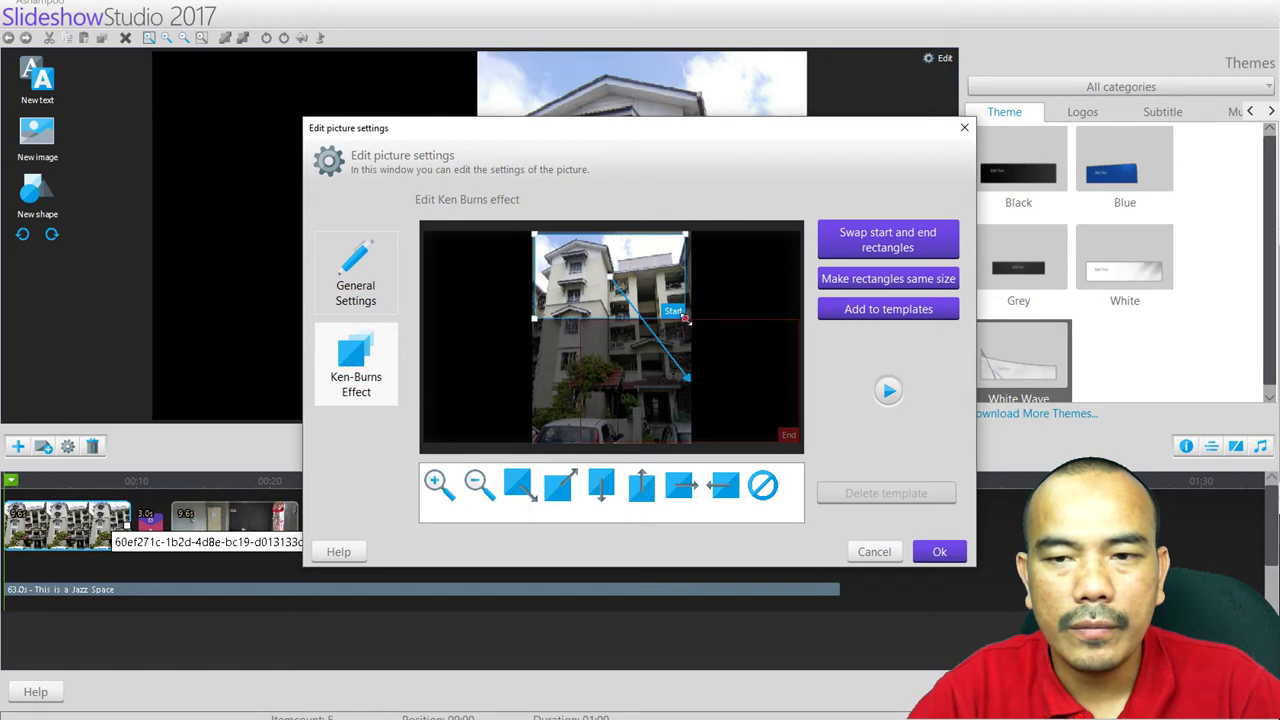
# - Fit the first picture's Ken Burns end rectangle to the building's lower floors, preview the motion, and accept the picture settings
pyautogui.click(730, 388)
pyautogui.moveTo(730, 388); pyautogui.dragTo(670, 372)
pyautogui.moveTo(756, 293); pyautogui.dragTo(663, 352)
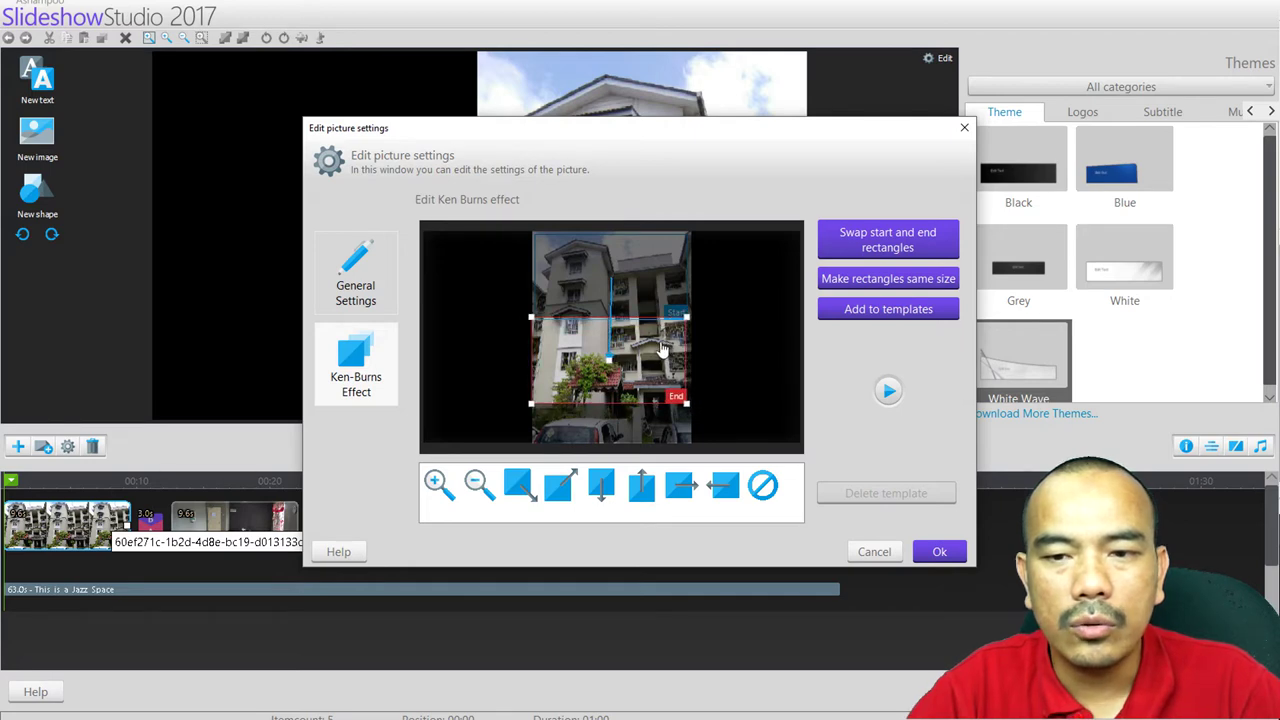
pyautogui.moveTo(688, 403); pyautogui.dragTo(689, 407)
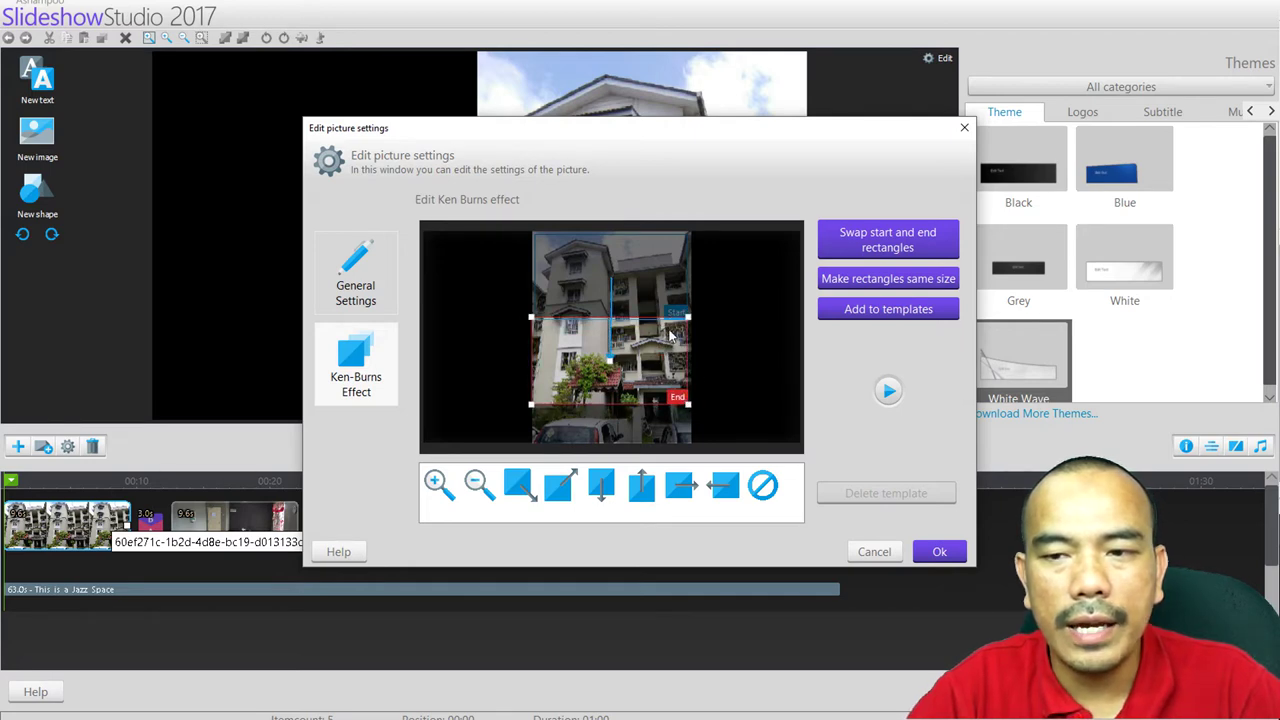
pyautogui.click(888, 391)
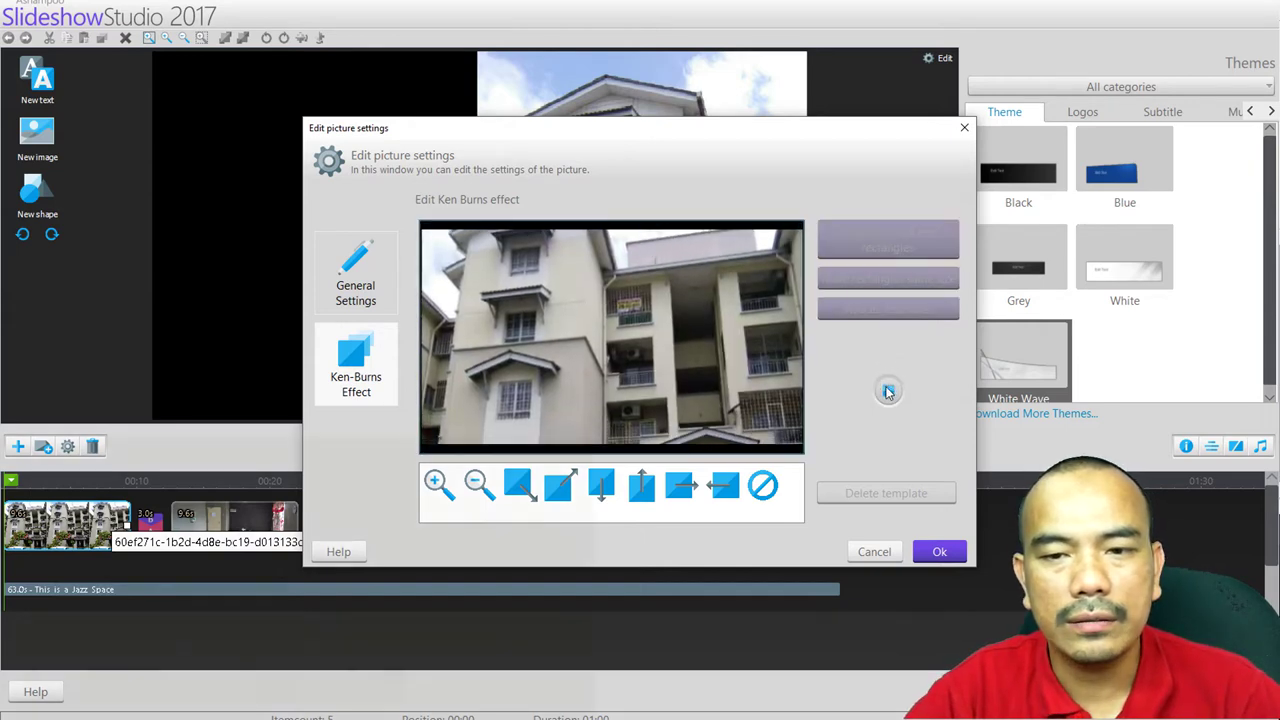
pyautogui.click(940, 552)
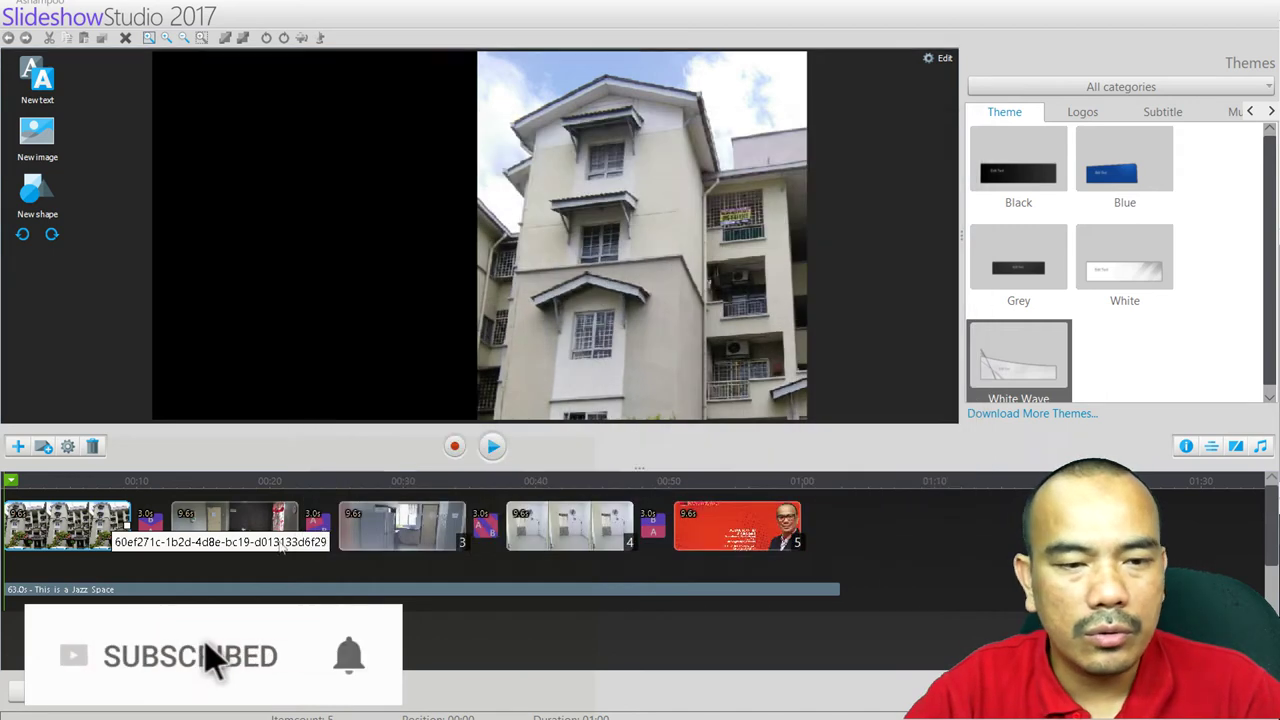
# - In the second picture's Ken Burns effect, move the end rectangle onto the living room and enlarge it to the photo's width
pyautogui.click(203, 538)
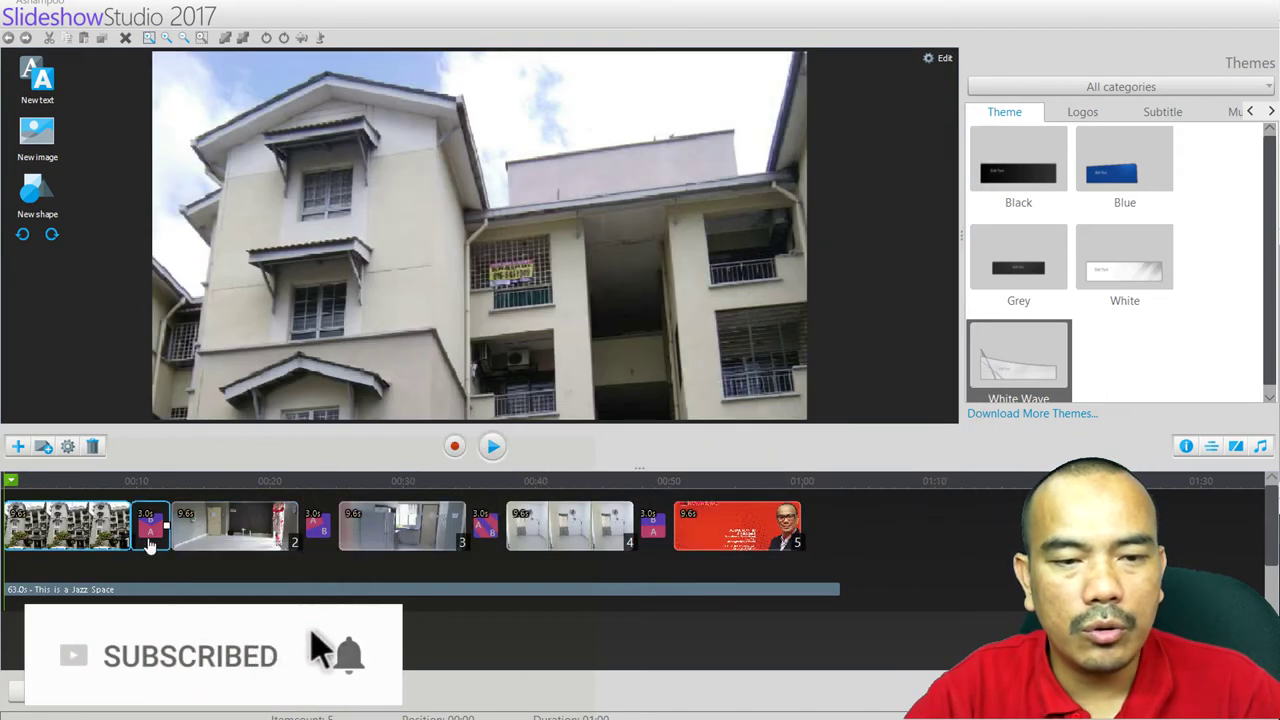
pyautogui.rightClick(215, 513)
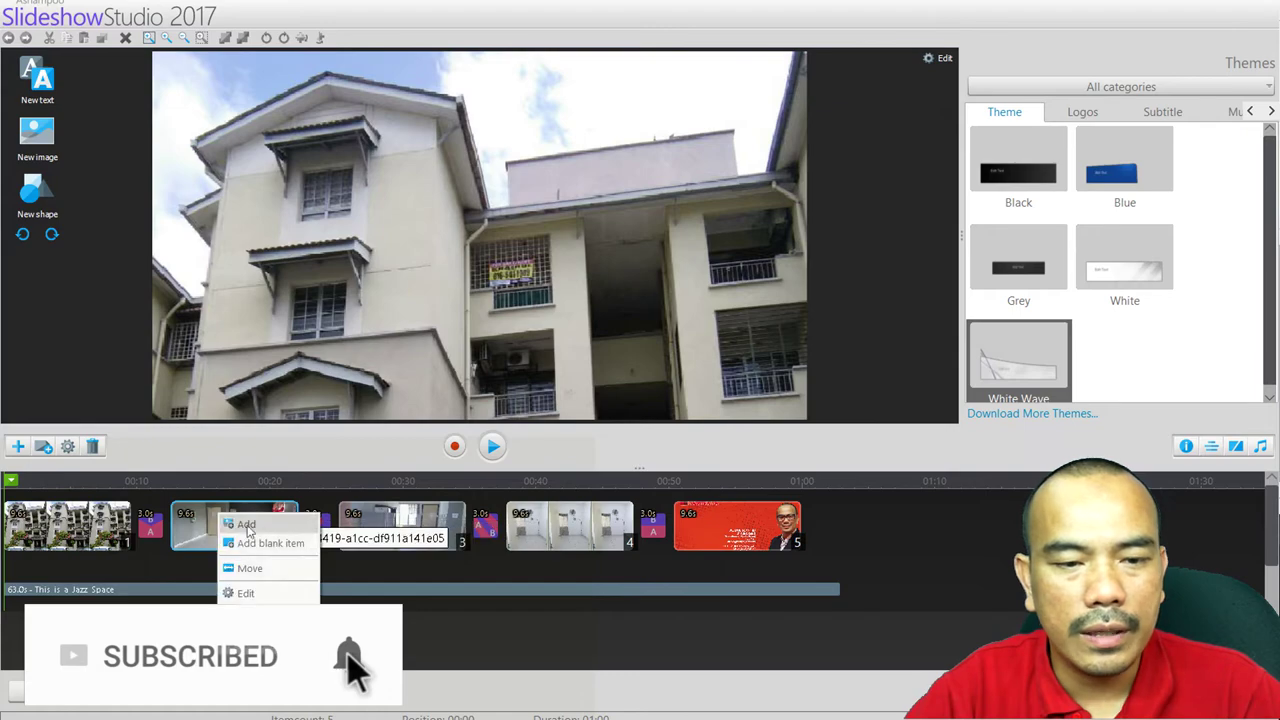
pyautogui.click(250, 593)
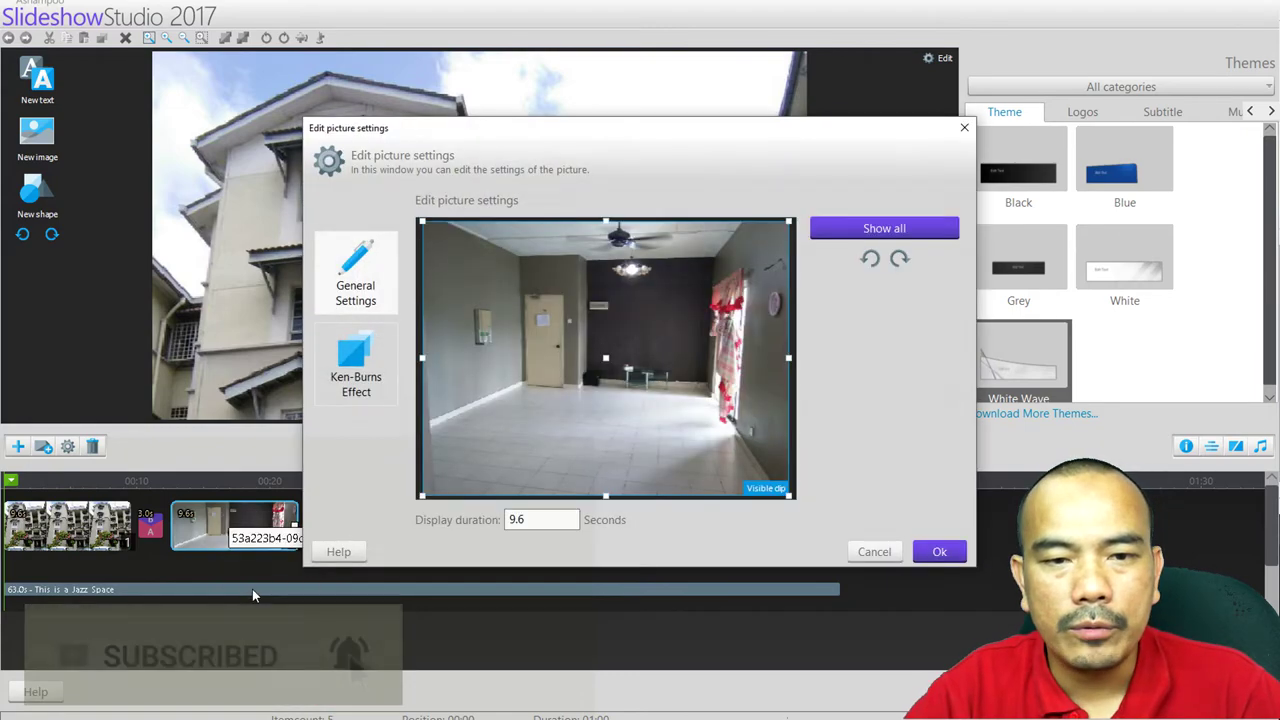
pyautogui.click(363, 356)
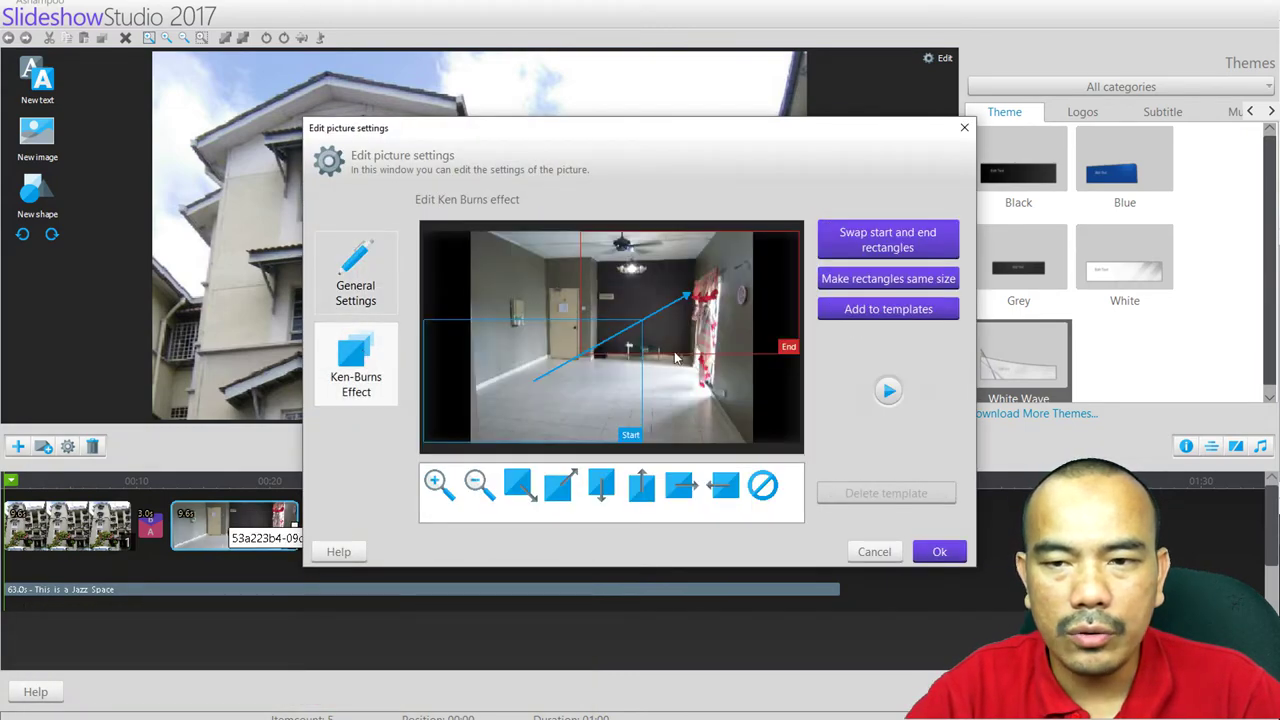
pyautogui.moveTo(742, 332); pyautogui.dragTo(695, 345)
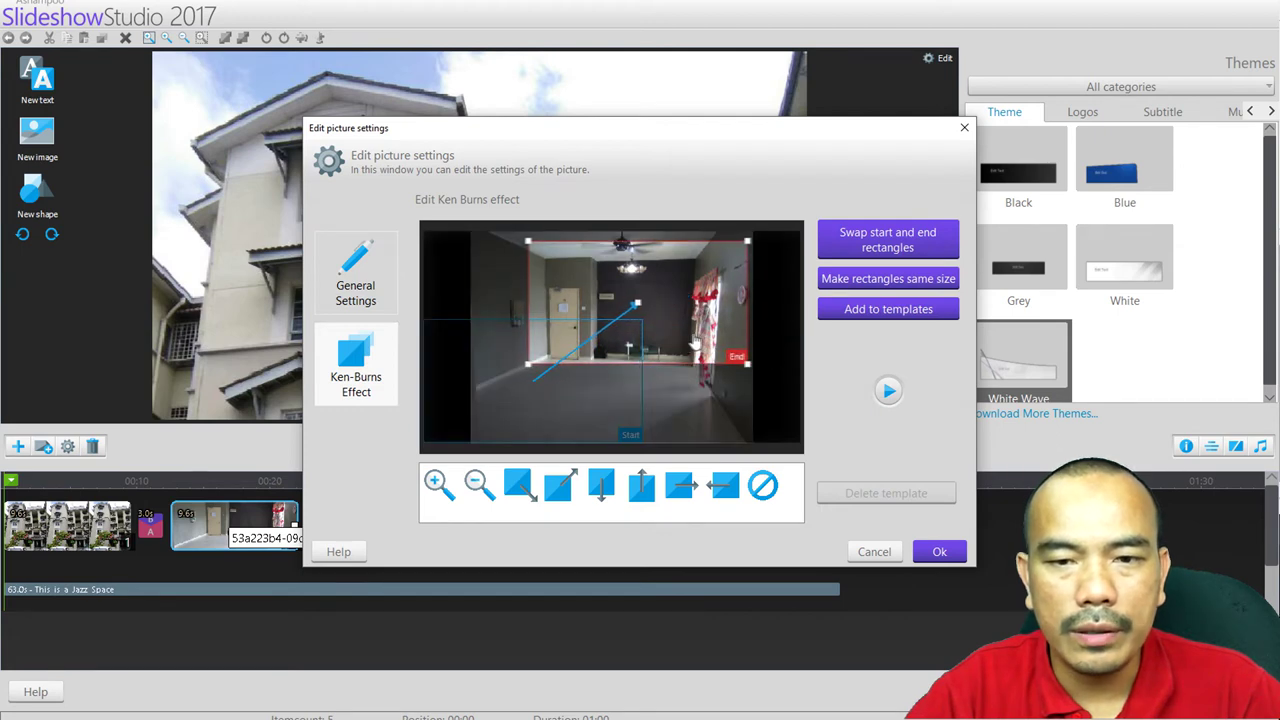
pyautogui.moveTo(529, 370); pyautogui.dragTo(475, 434)
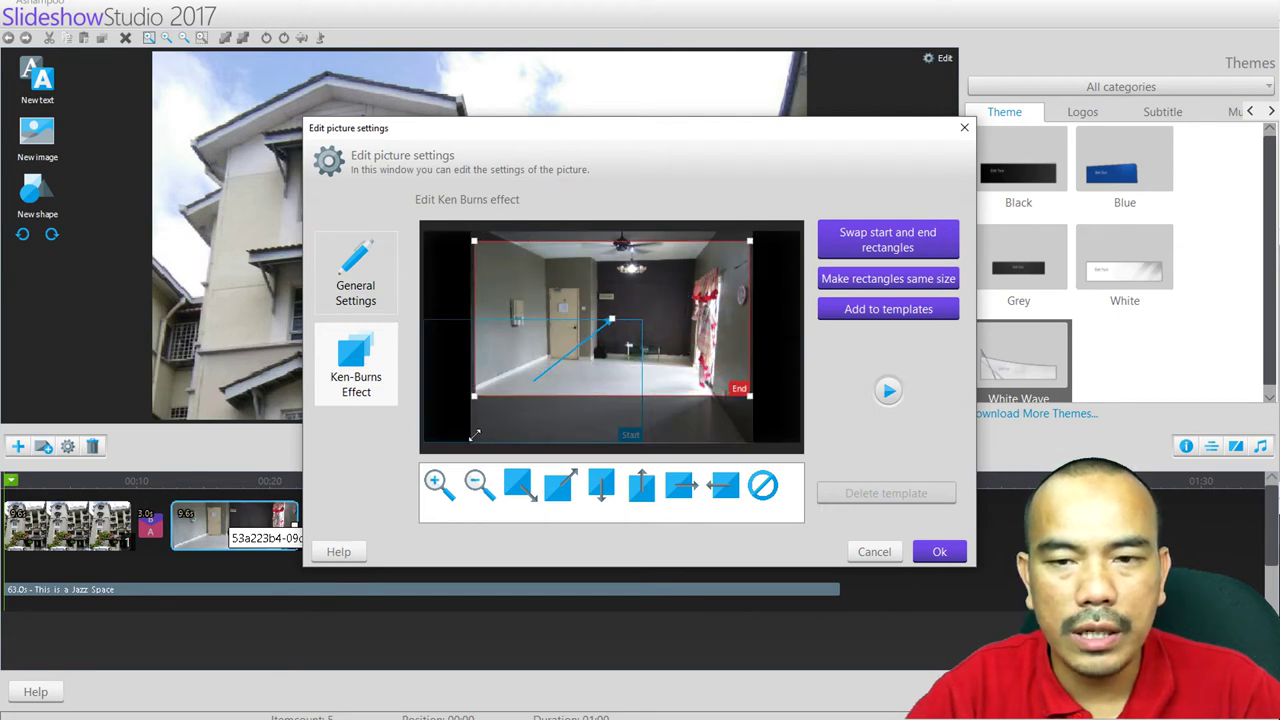
# - Enlarge the living room's start rectangle to the photo's width, set the start area above the end area, and accept the settings
pyautogui.moveTo(555, 418); pyautogui.dragTo(608, 363)
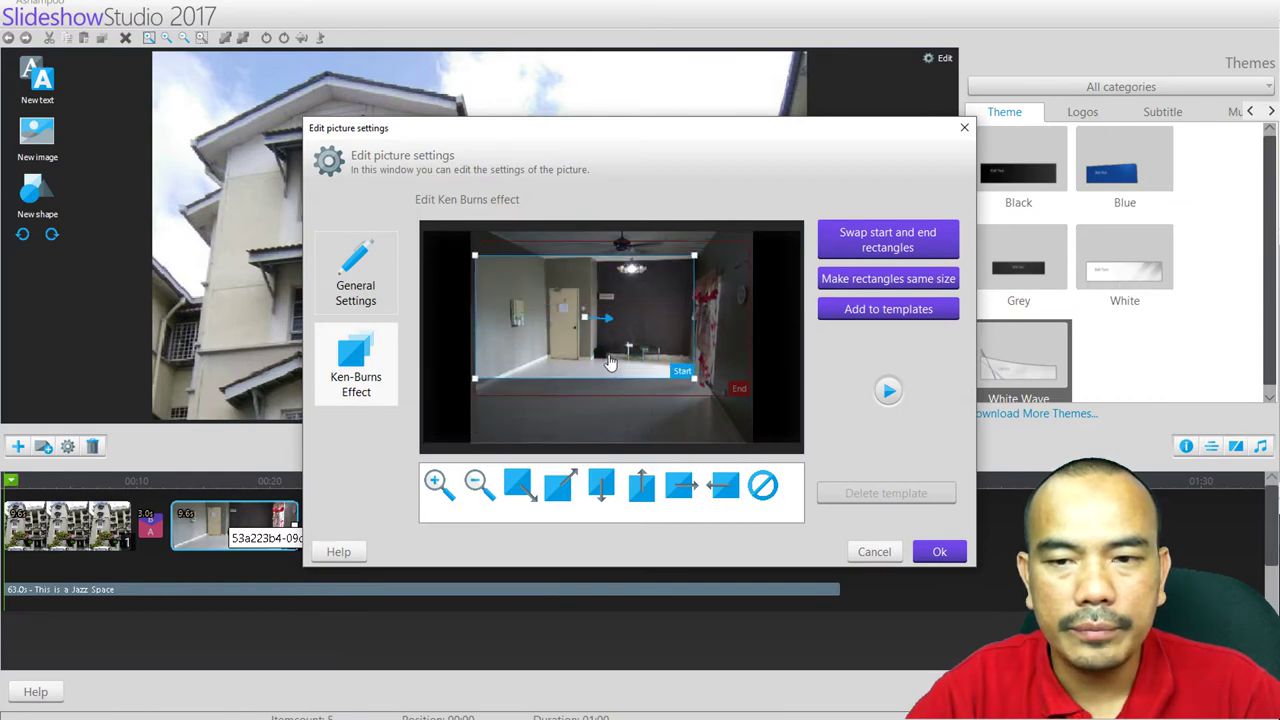
pyautogui.moveTo(715, 382); pyautogui.dragTo(757, 413)
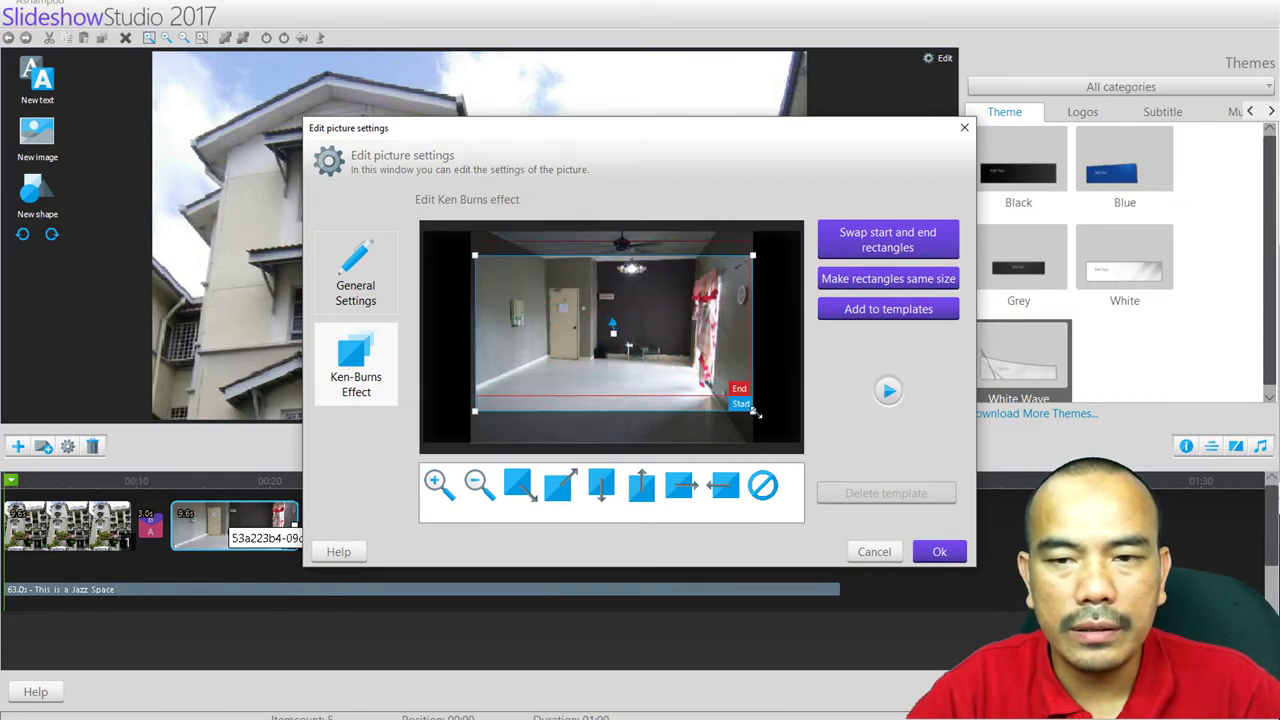
pyautogui.click(668, 254)
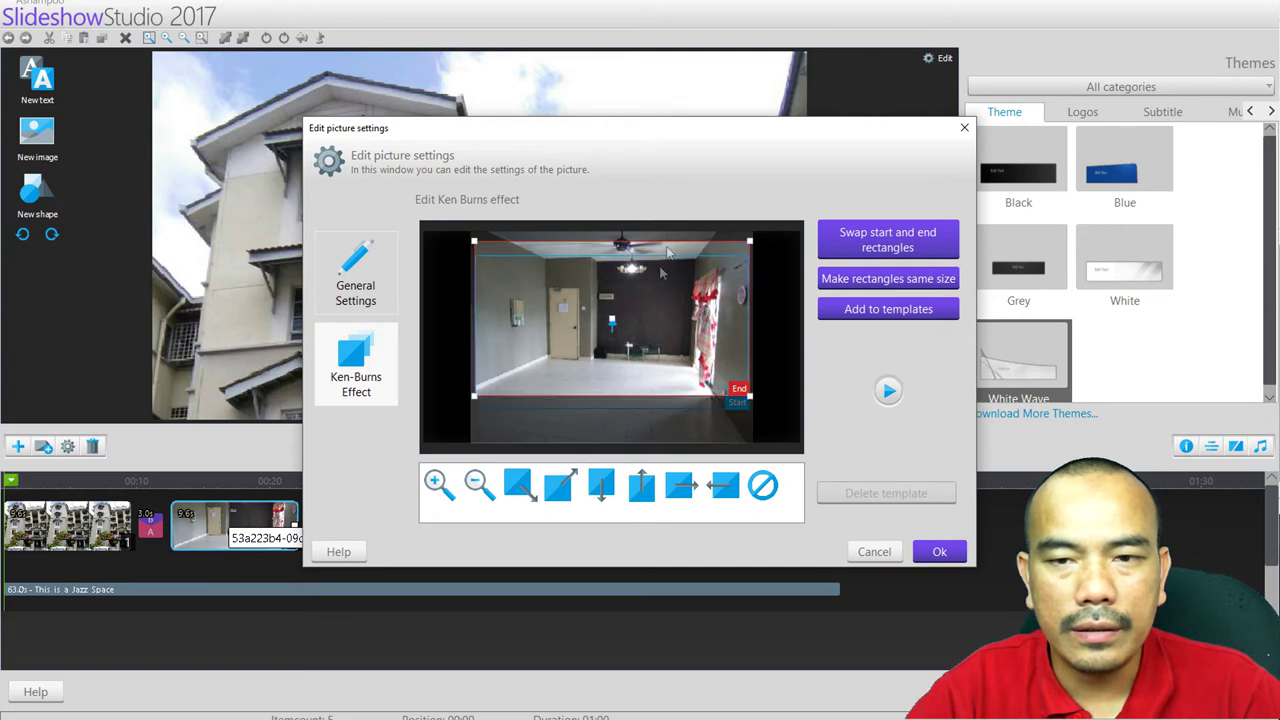
pyautogui.moveTo(640, 406)
pyautogui.mouseDown()
pyautogui.moveTo(637, 388)
pyautogui.moveTo(642, 426)
pyautogui.mouseUp()
pyautogui.click(642, 396)
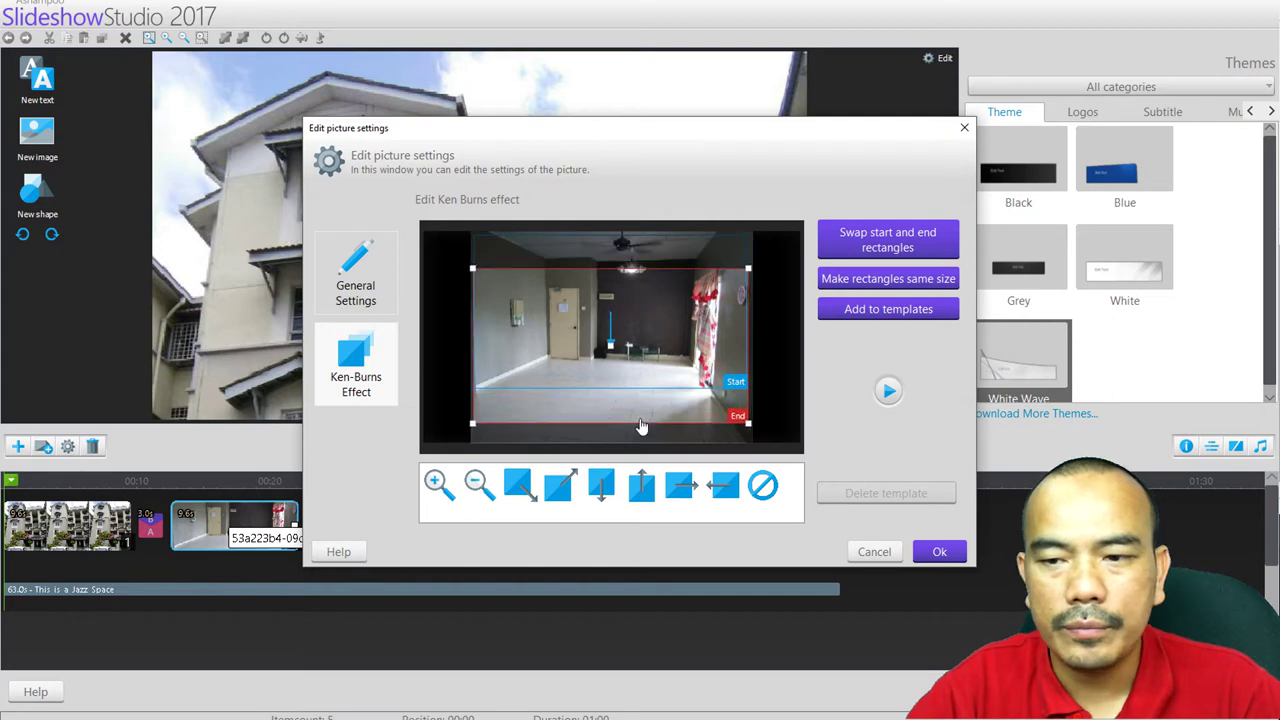
pyautogui.click(935, 551)
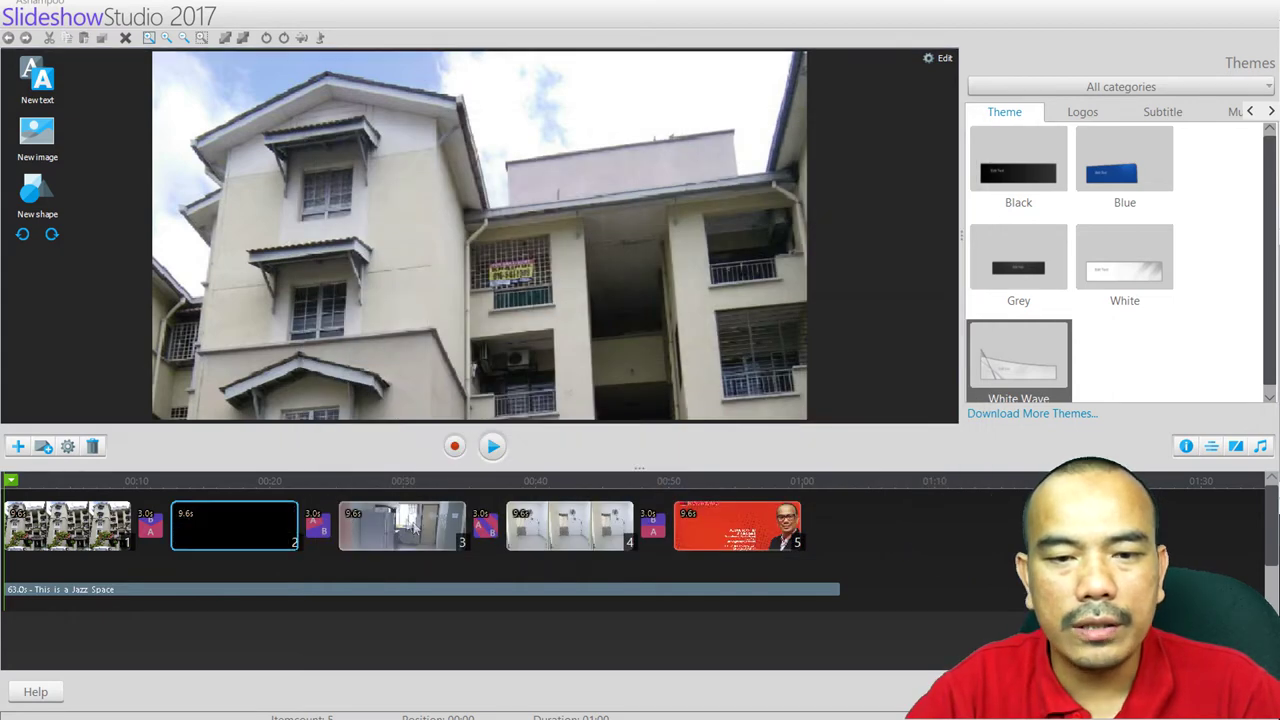
# - In the third picture's Ken Burns effect, move the start rectangle off the black border and onto the kitchen photo
pyautogui.rightClick(384, 530)
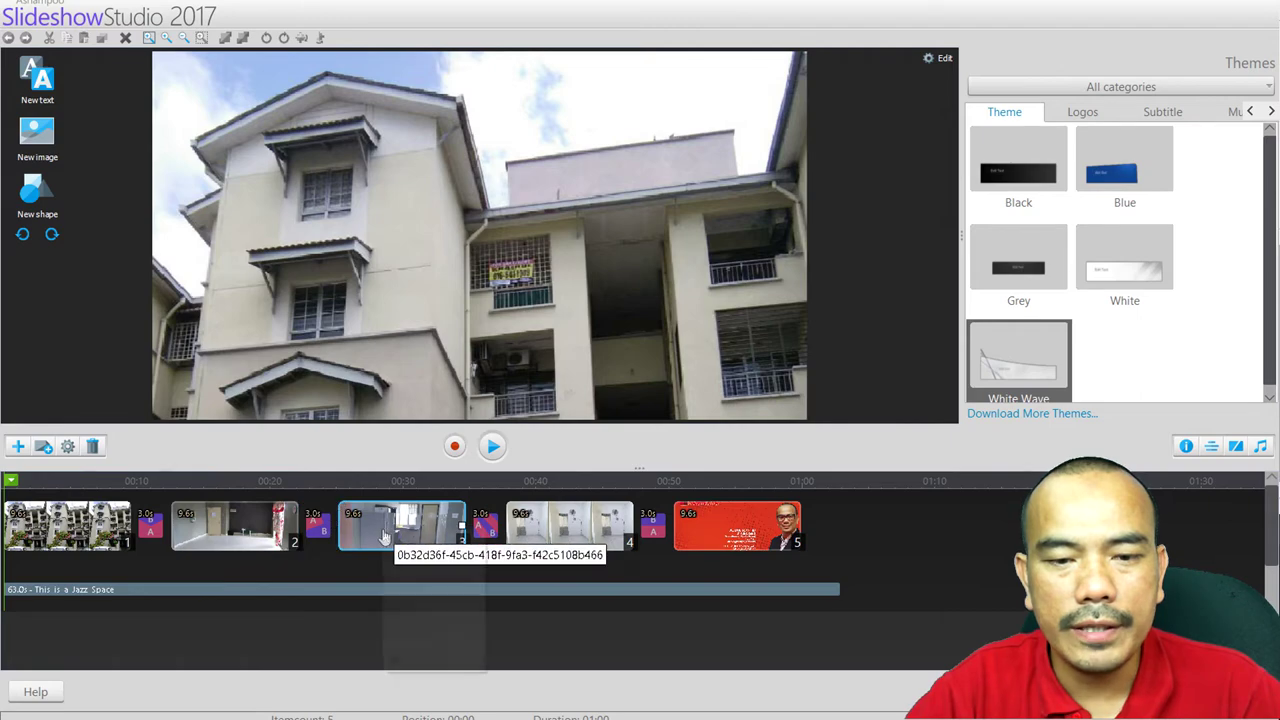
pyautogui.click(428, 611)
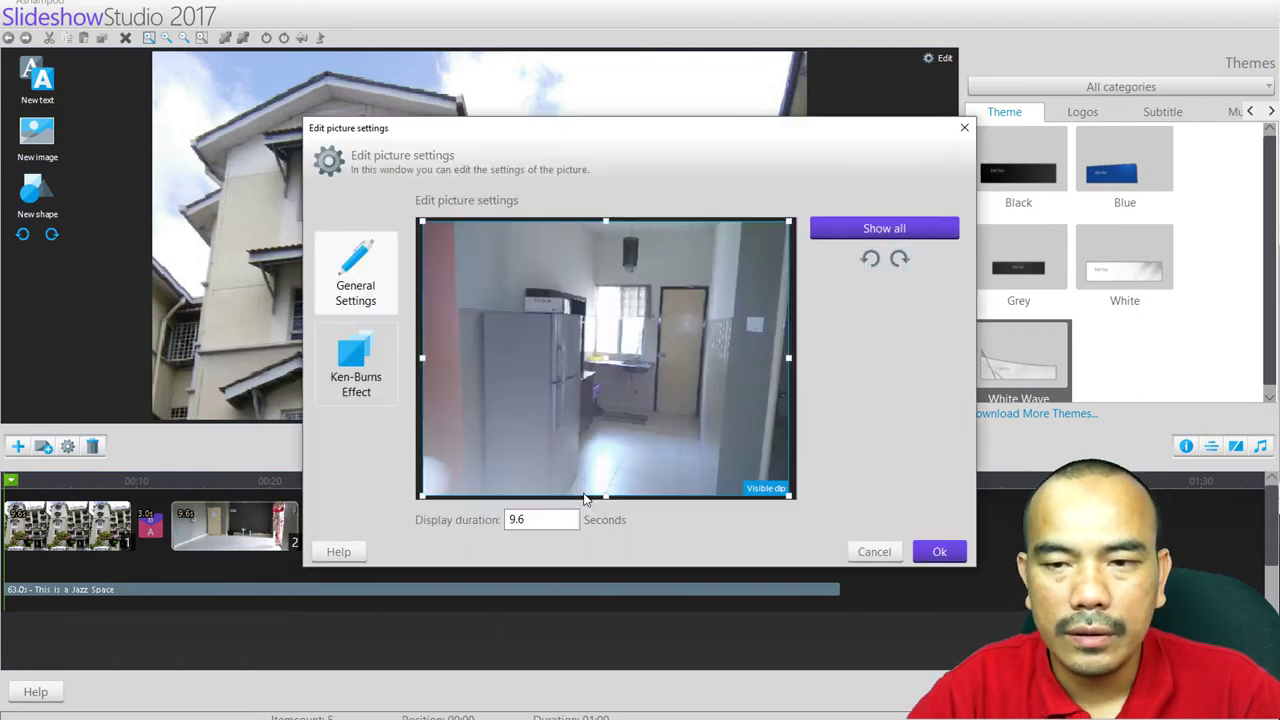
pyautogui.click(362, 362)
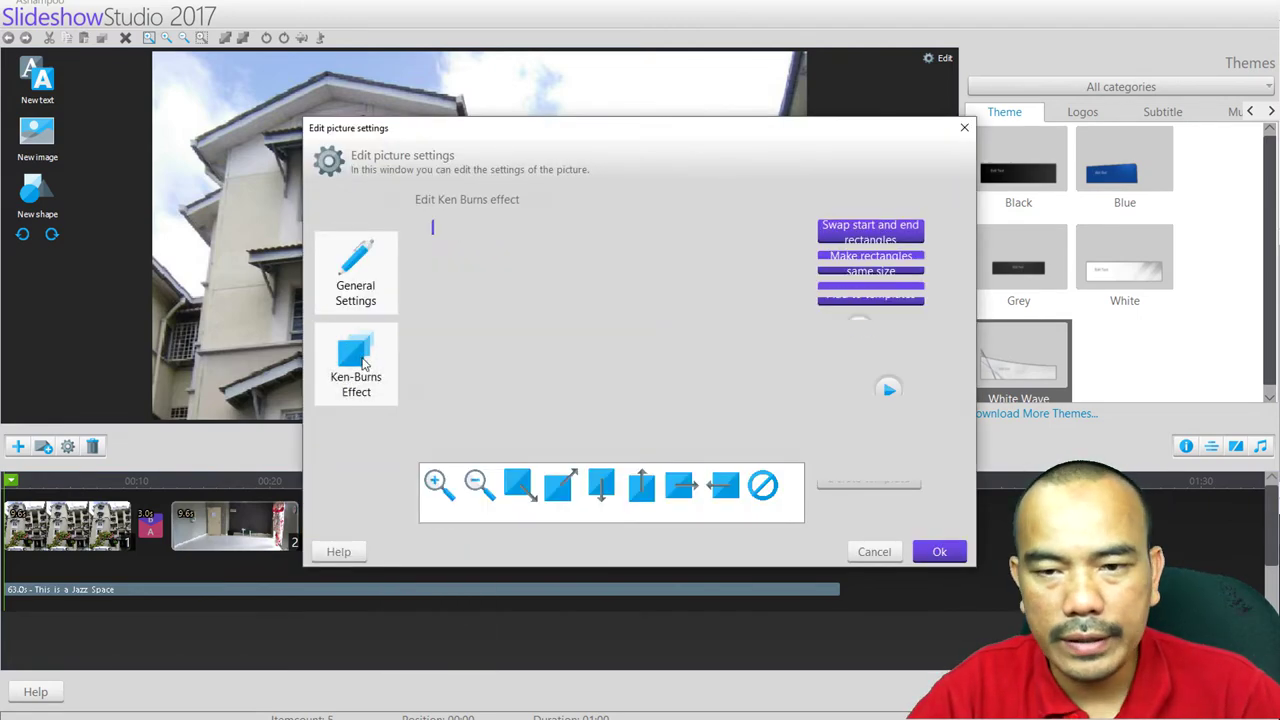
pyautogui.moveTo(545, 303); pyautogui.dragTo(622, 322)
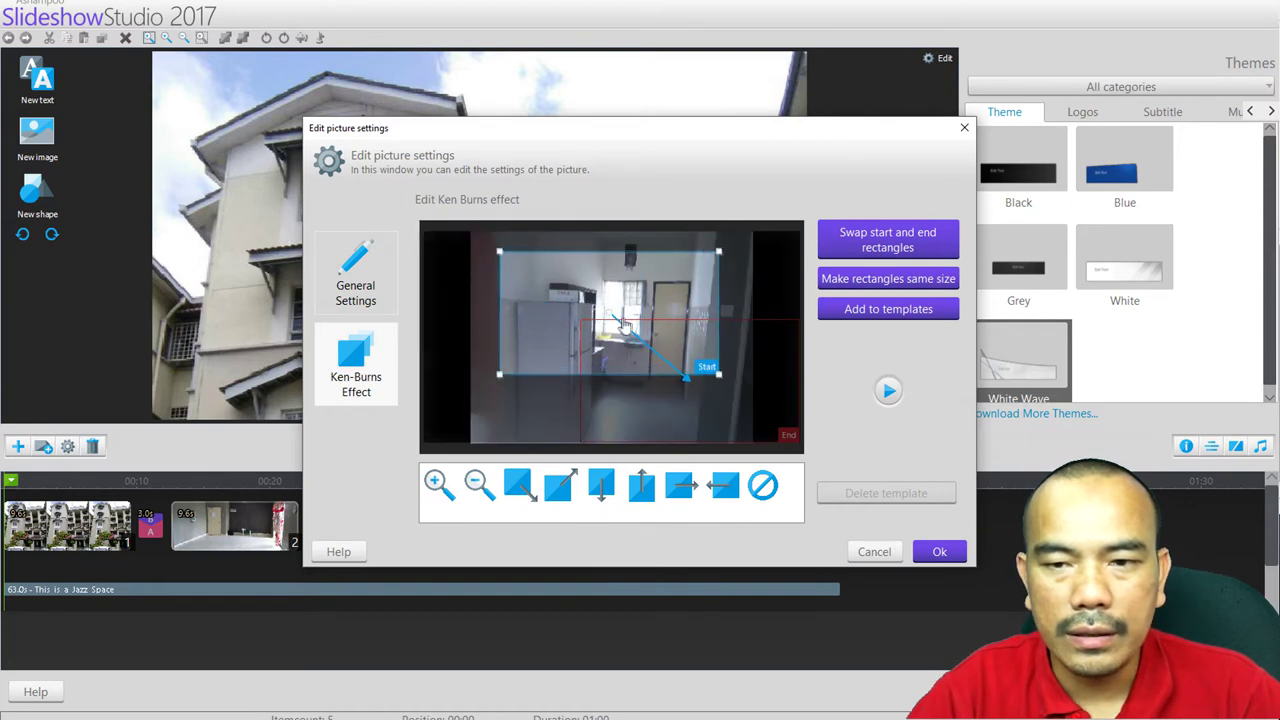
pyautogui.click(730, 388)
pyautogui.click(605, 312)
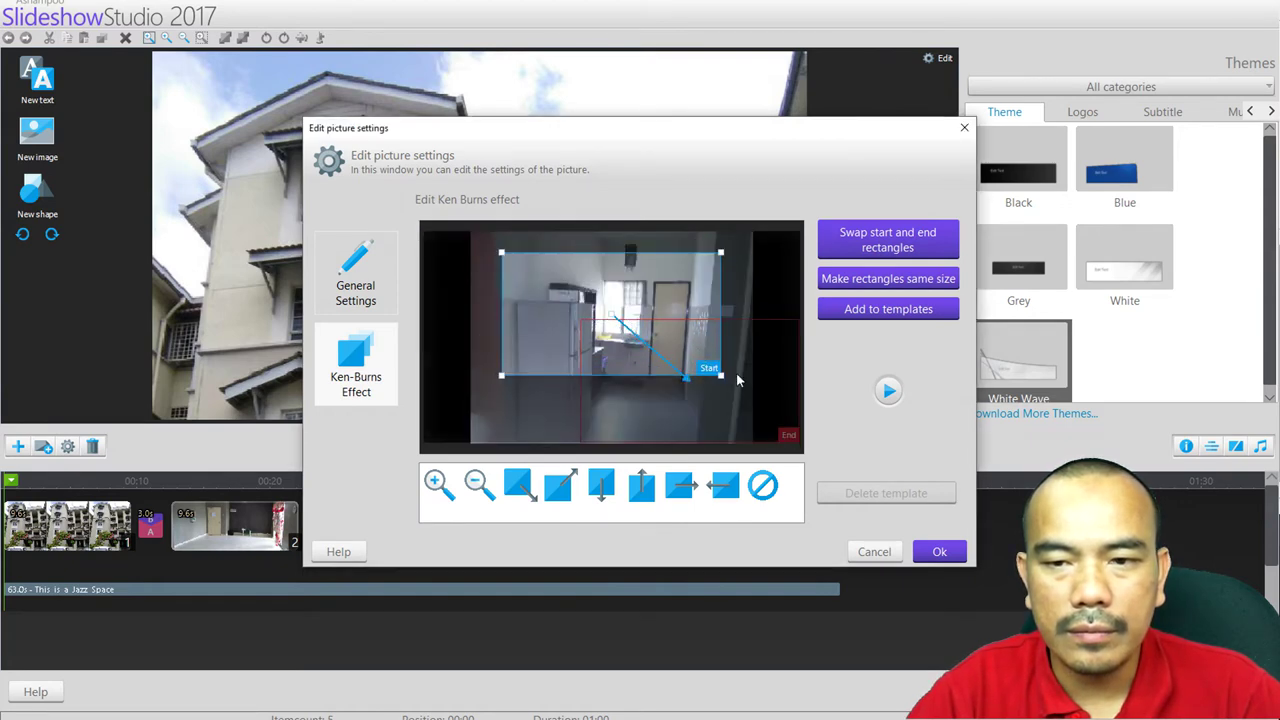
# - Enlarge the kitchen's start rectangle, fit a smaller end rectangle over the fridge and doorway, and accept the picture settings
pyautogui.moveTo(724, 376); pyautogui.dragTo(700, 413)
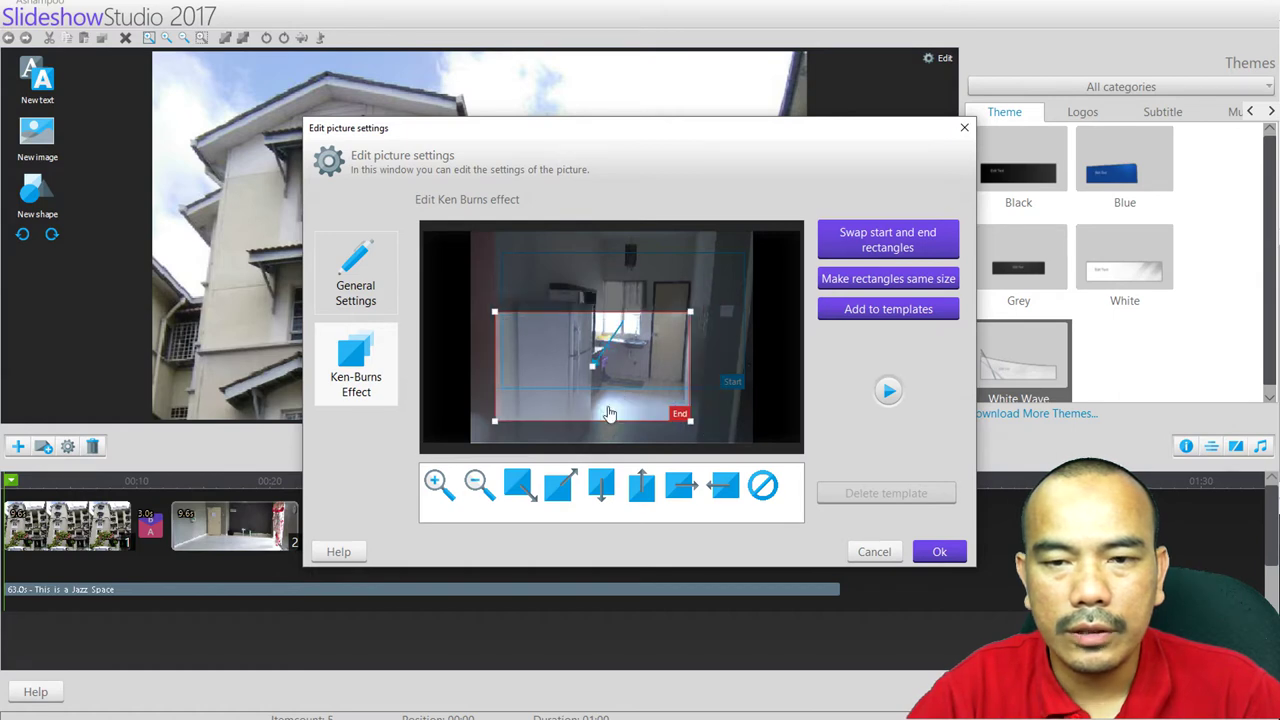
pyautogui.moveTo(621, 395); pyautogui.dragTo(621, 390)
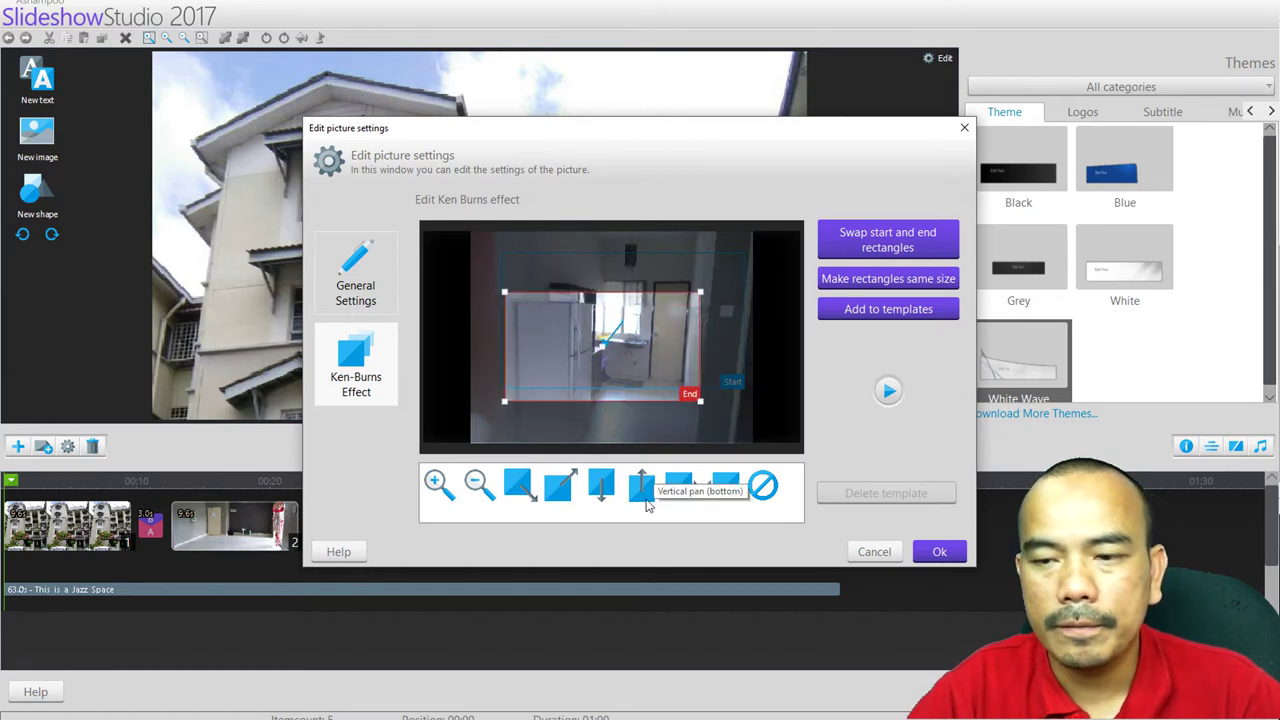
pyautogui.click(939, 551)
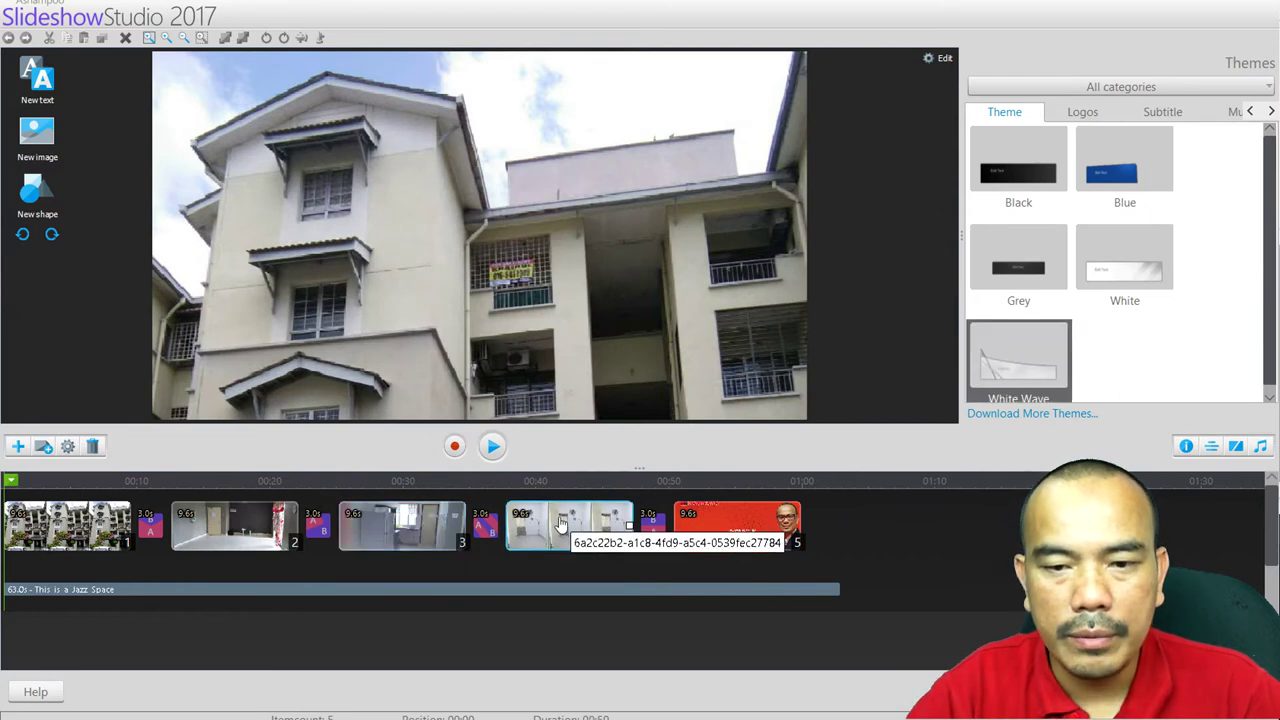
# - In the fourth picture's Ken Burns effect, shrink the start and end rectangles to about the photo's width around the wall fan
pyautogui.click(561, 524)
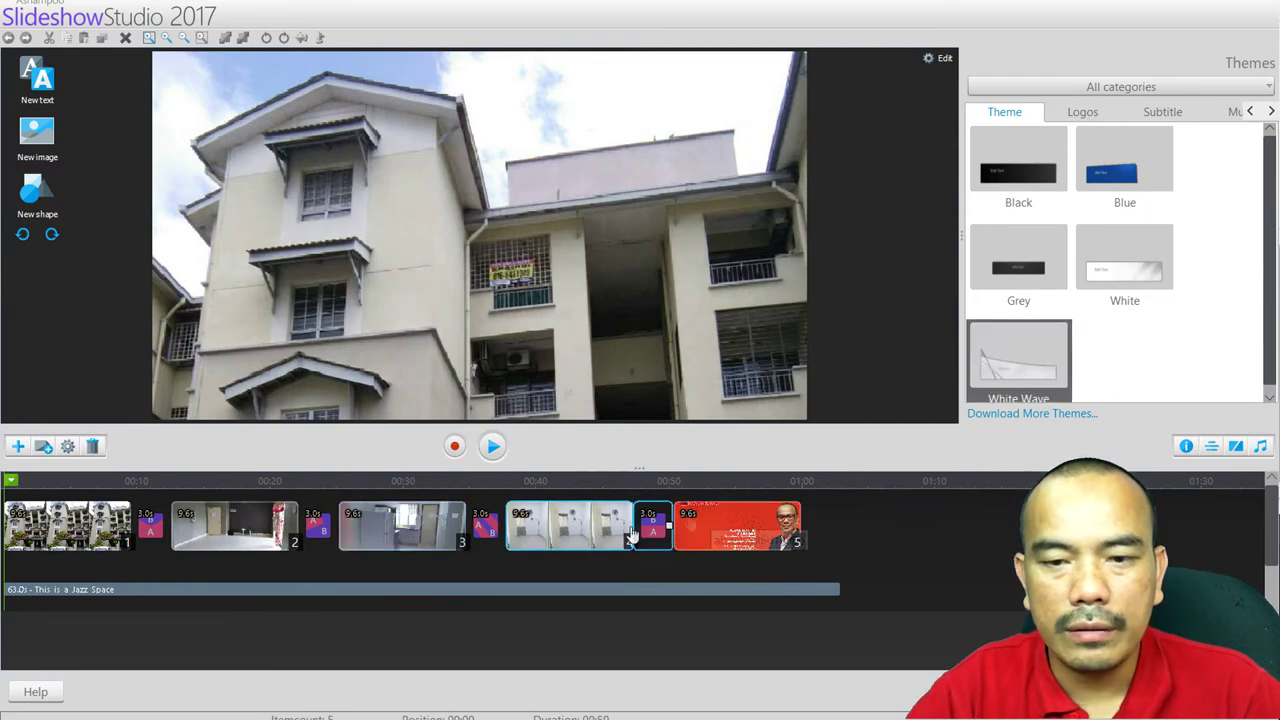
pyautogui.rightClick(580, 526)
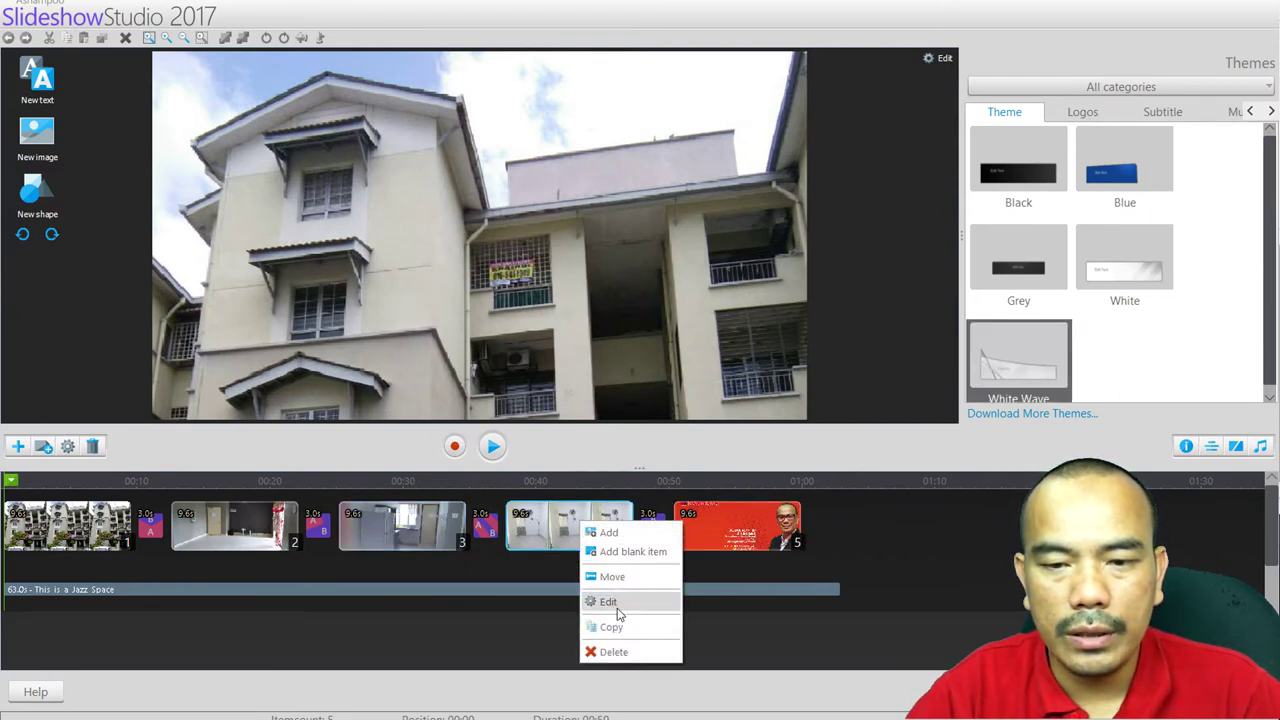
pyautogui.click(615, 604)
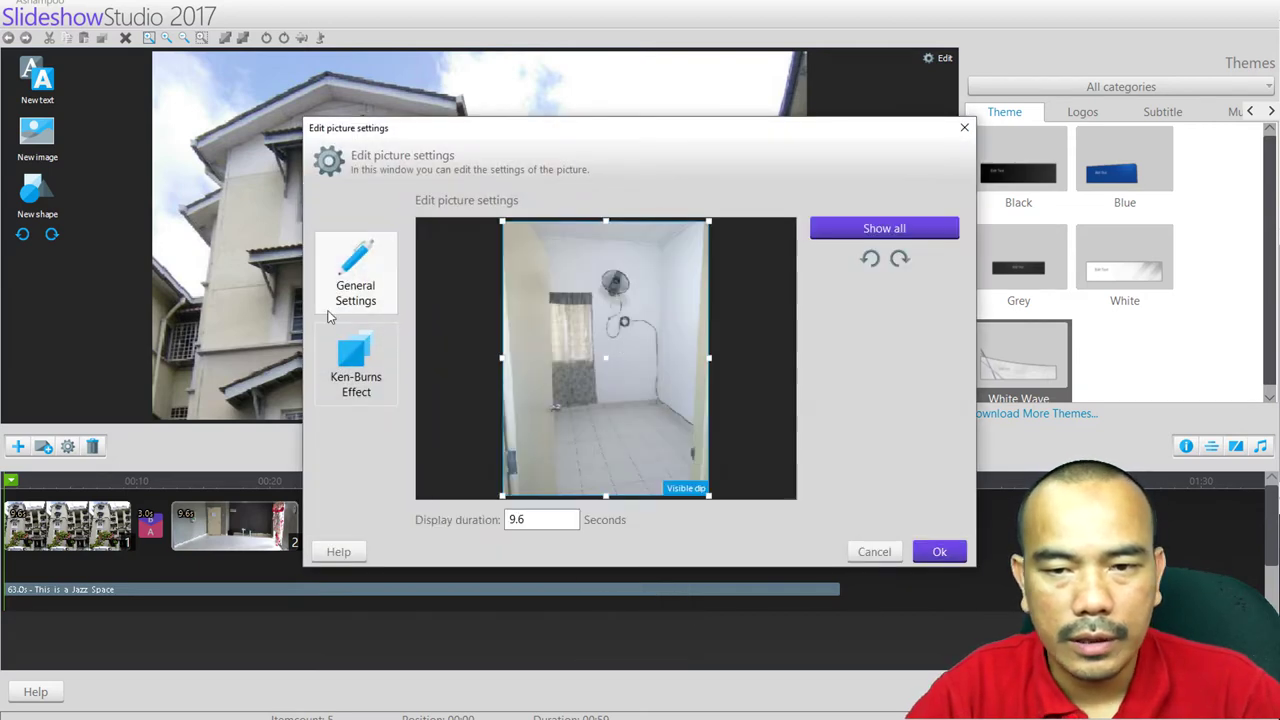
pyautogui.click(355, 362)
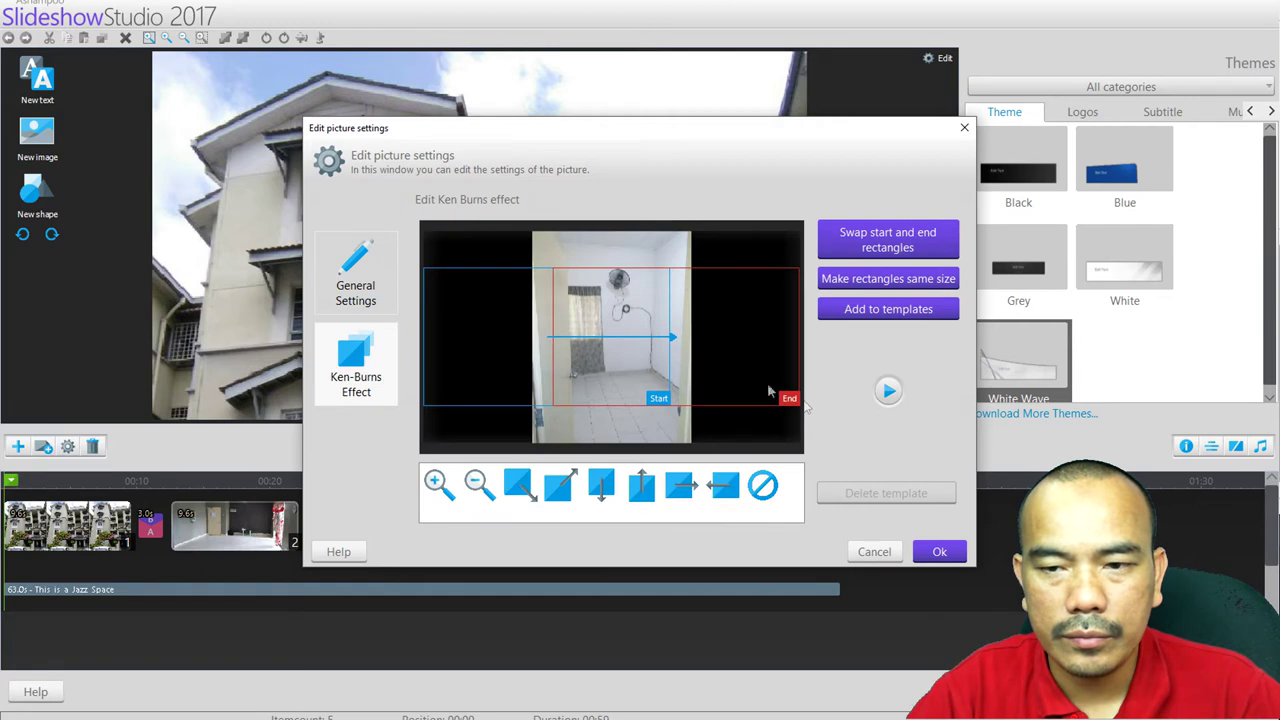
pyautogui.moveTo(796, 410); pyautogui.dragTo(532, 395)
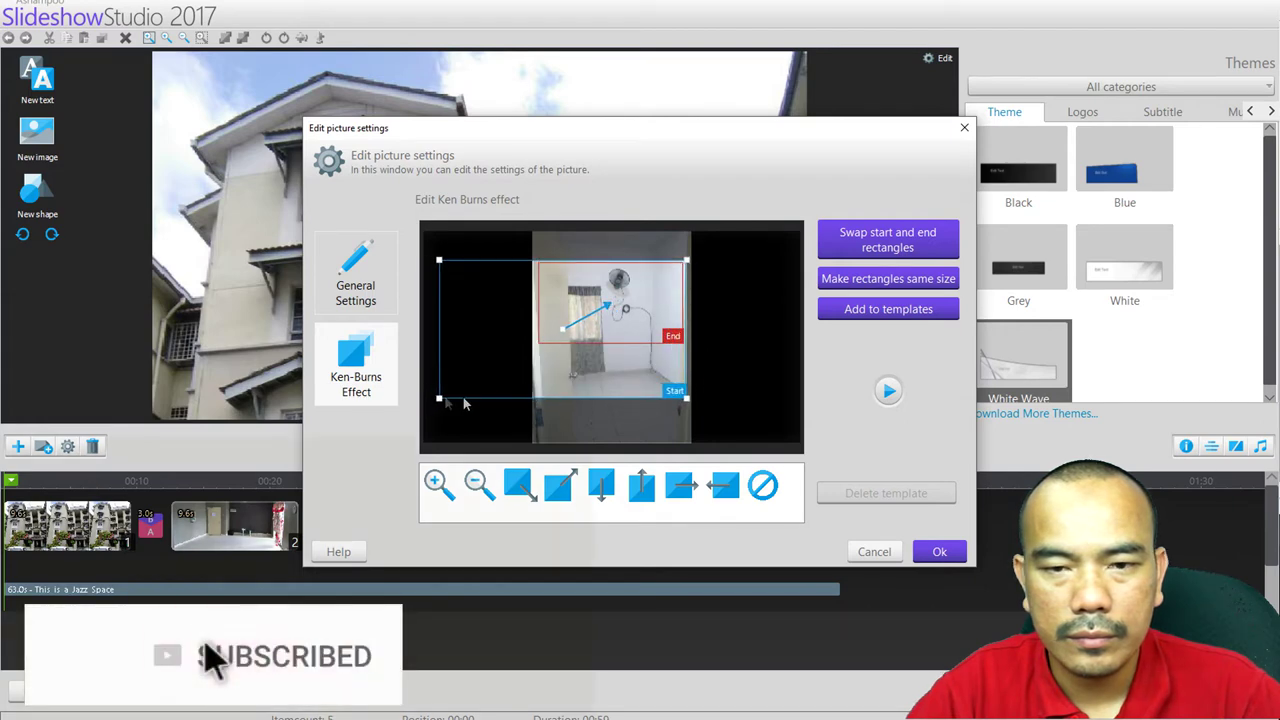
pyautogui.moveTo(438, 398); pyautogui.dragTo(518, 386)
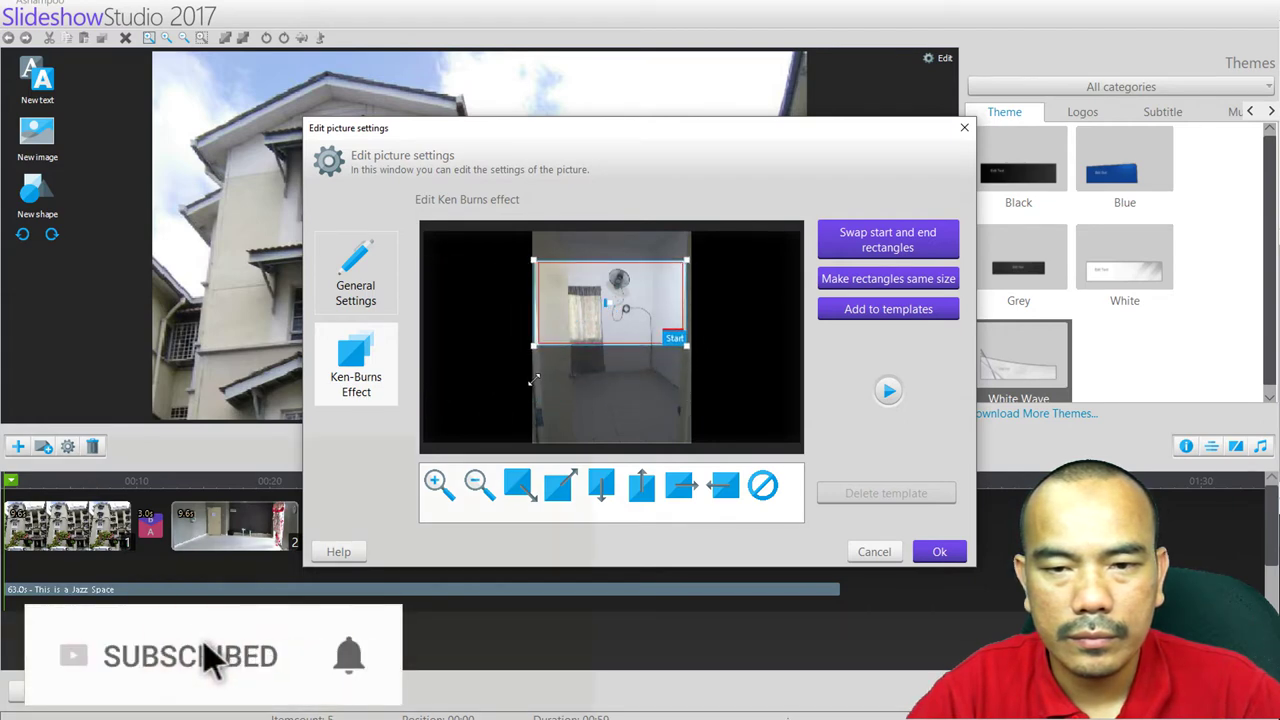
# - Move the fourth picture's end rectangle down, enlarge it to the photo's width, preview the motion, and accept the settings
pyautogui.click(601, 334)
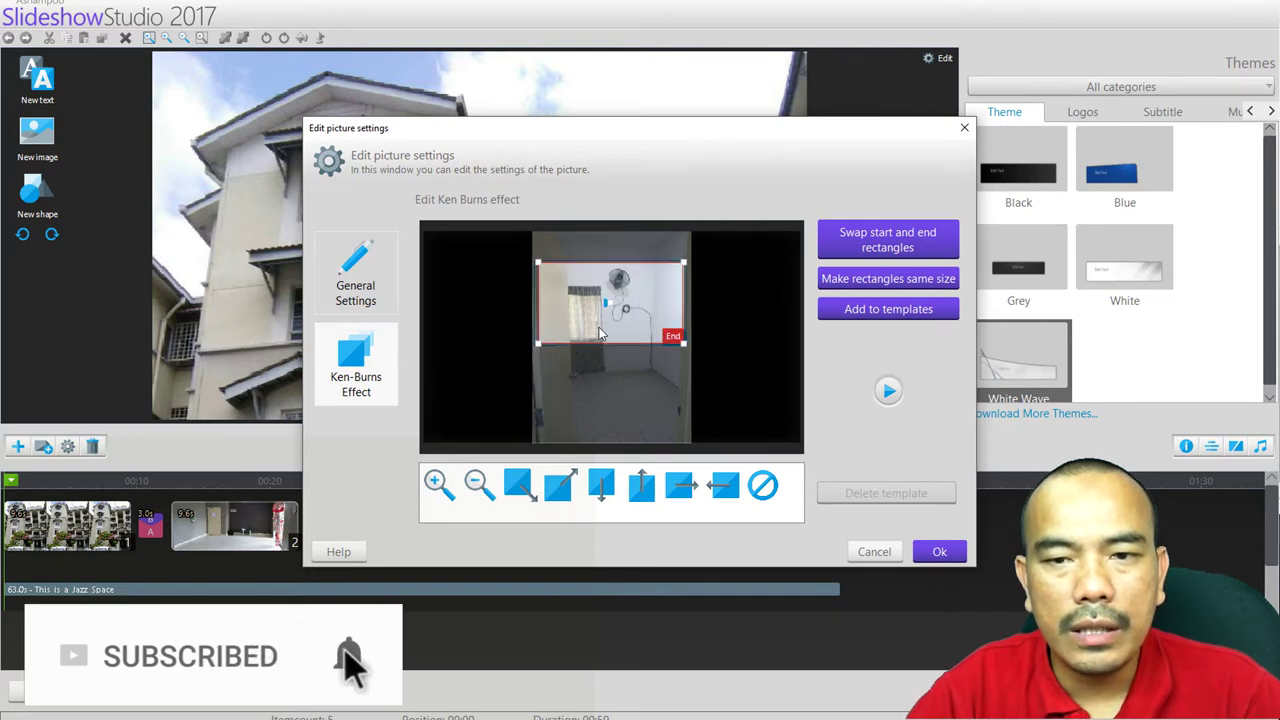
pyautogui.moveTo(601, 339); pyautogui.dragTo(599, 375)
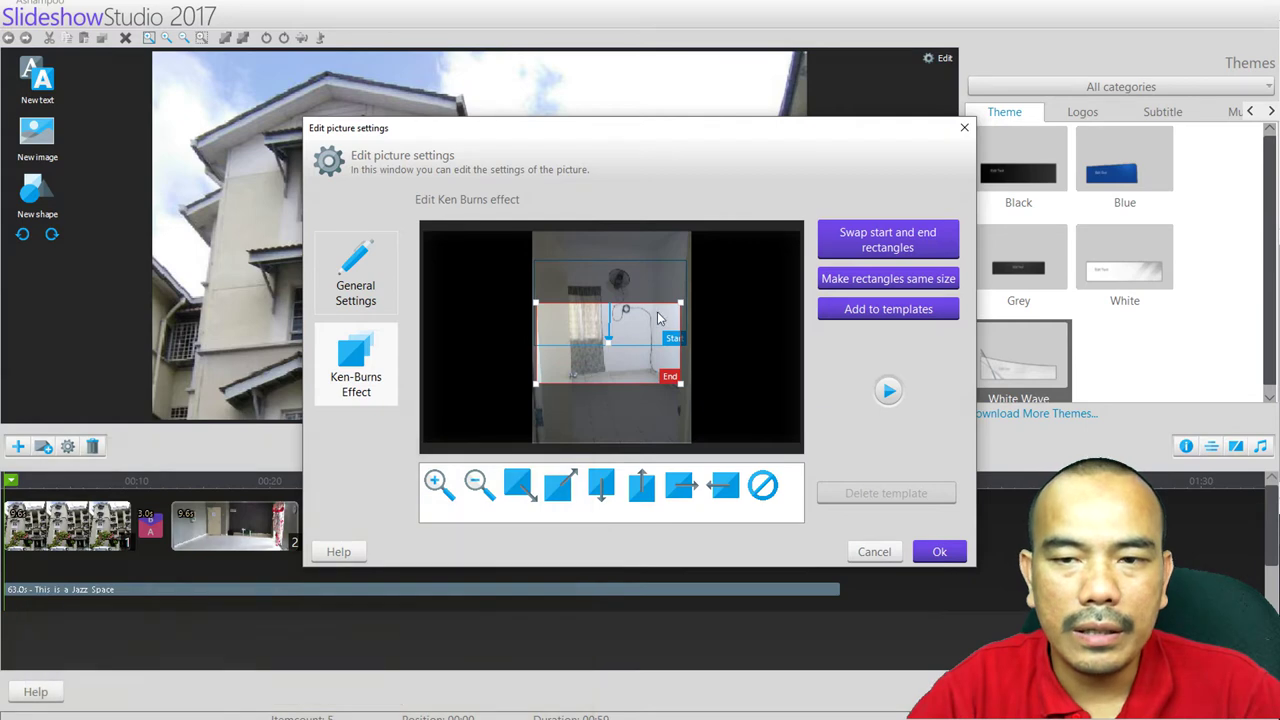
pyautogui.moveTo(679, 302); pyautogui.dragTo(688, 296)
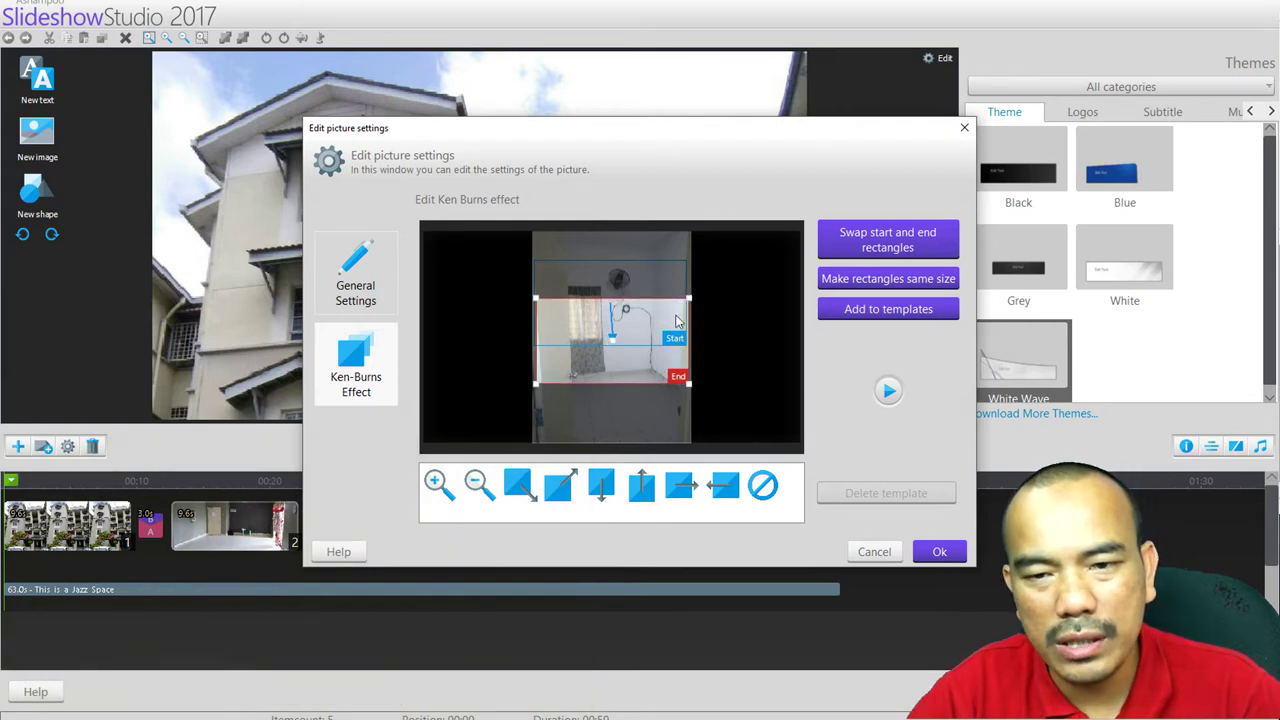
pyautogui.moveTo(651, 339)
pyautogui.mouseDown()
pyautogui.moveTo(651, 355)
pyautogui.moveTo(651, 344)
pyautogui.mouseUp()
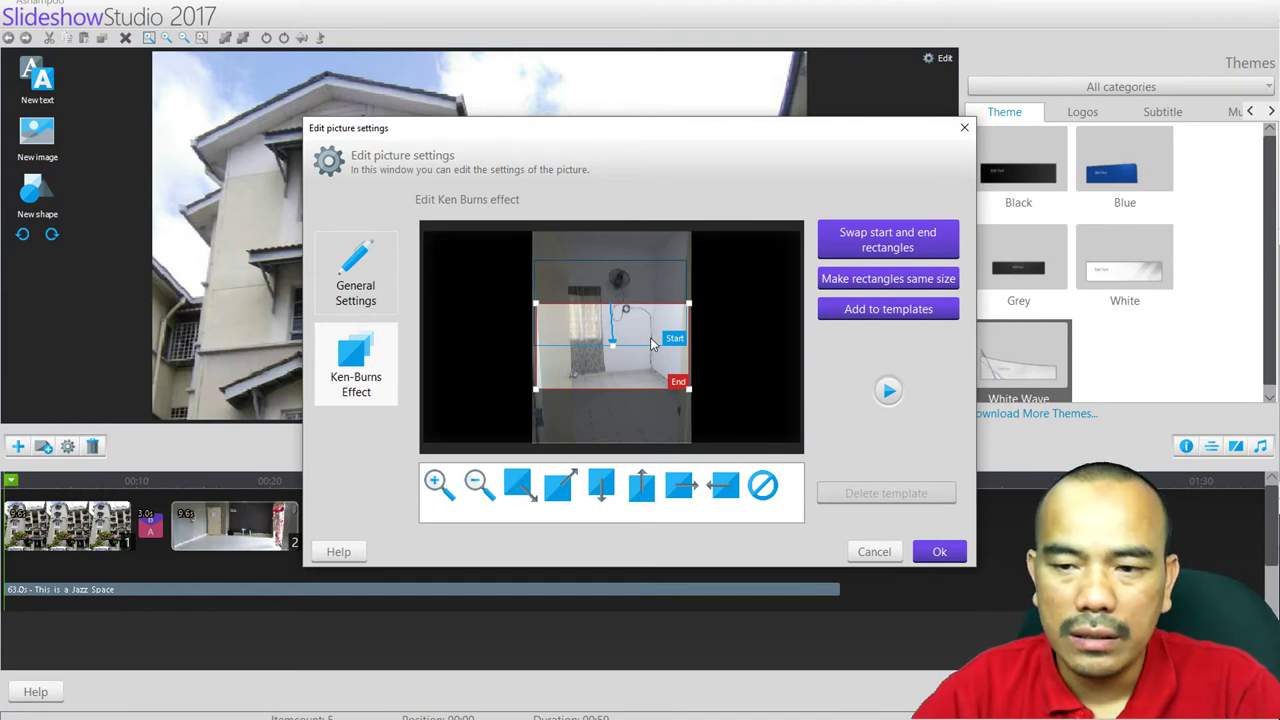
pyautogui.click(889, 392)
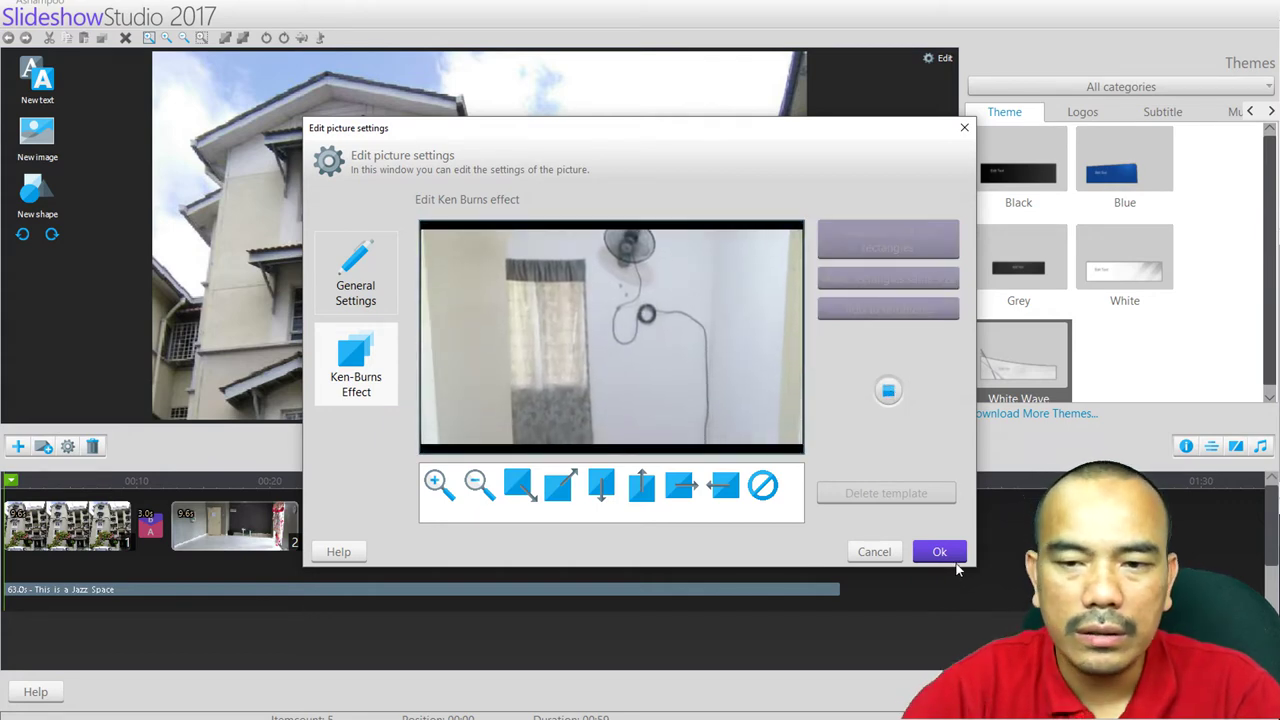
pyautogui.click(943, 553)
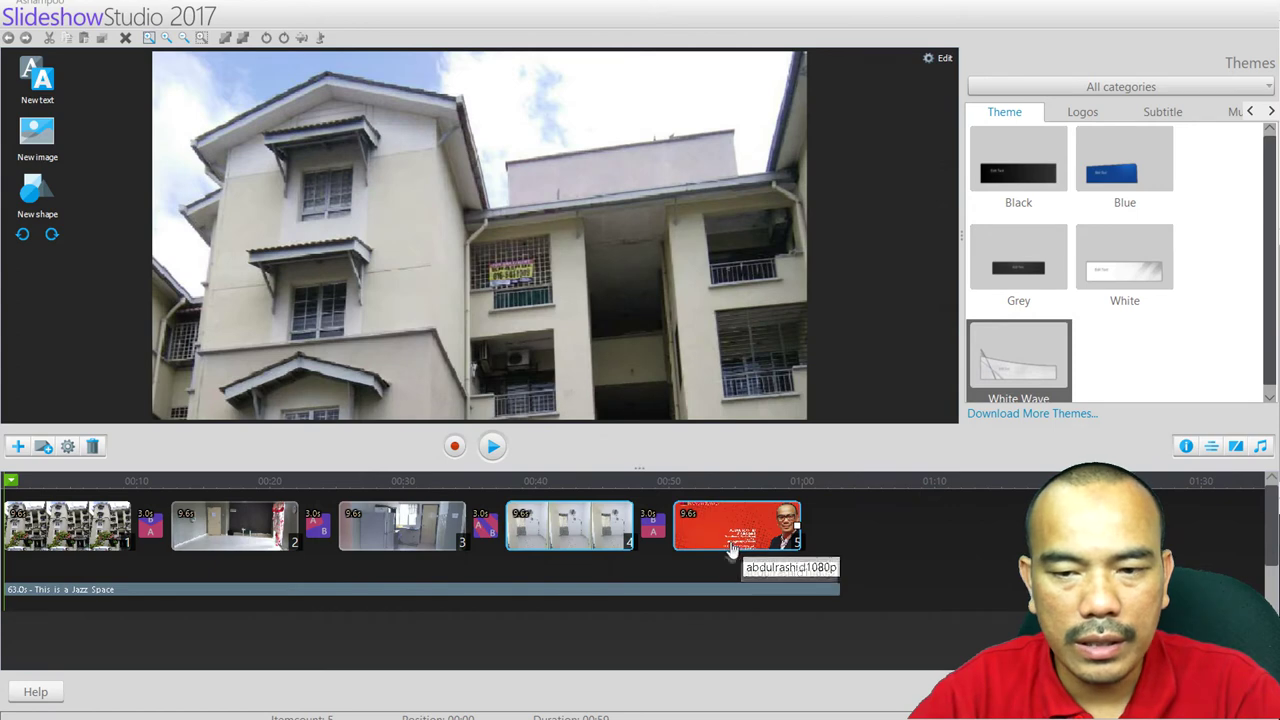
pyautogui.rightClick(728, 552)
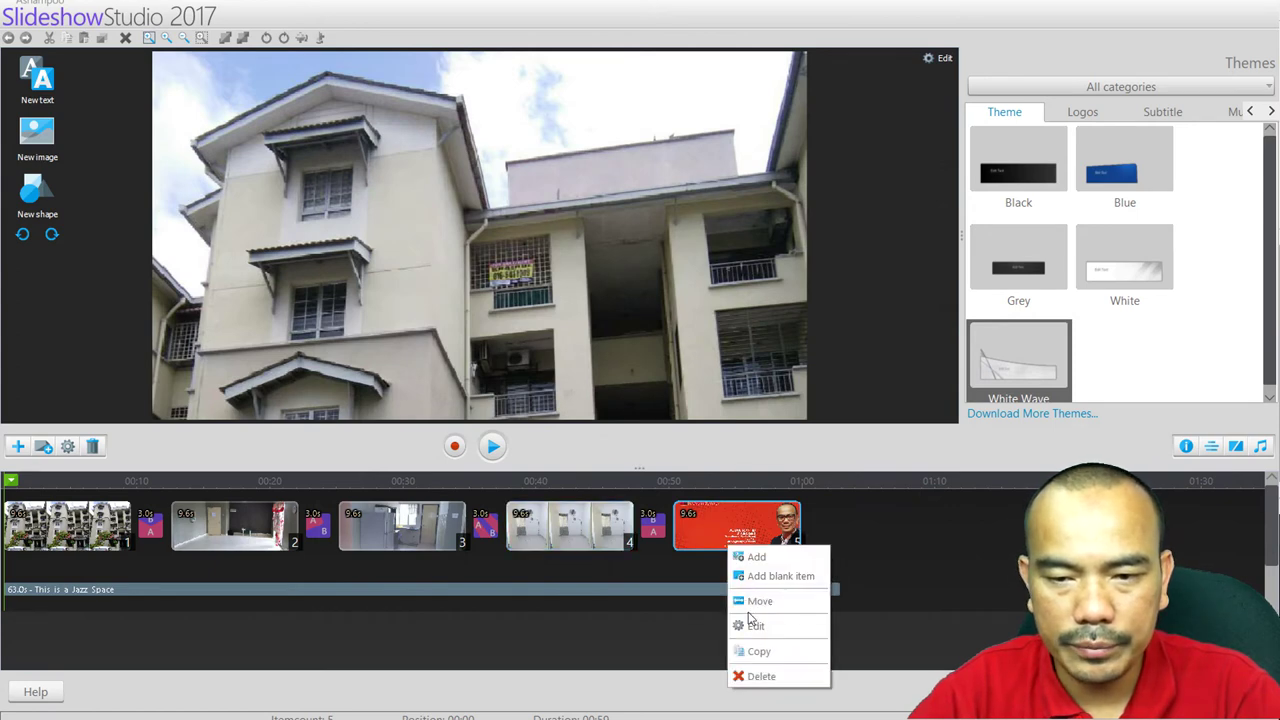
pyautogui.rightClick(92, 540)
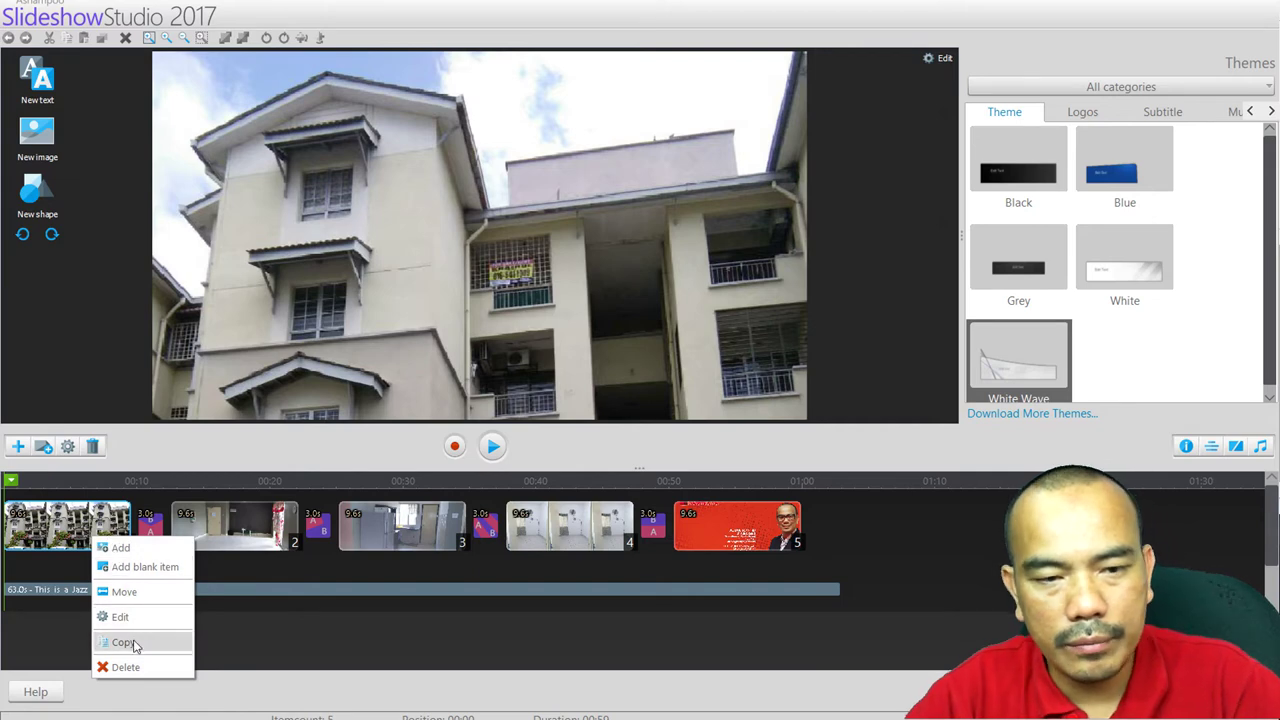
pyautogui.click(123, 533)
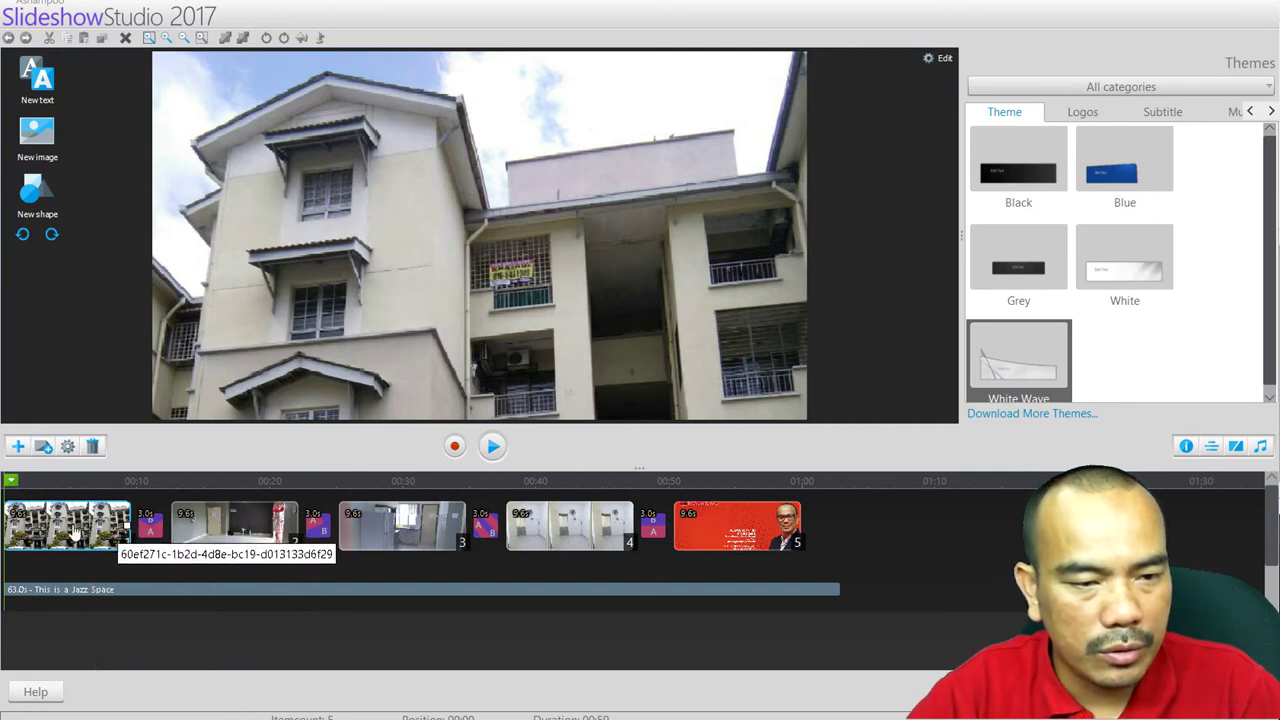